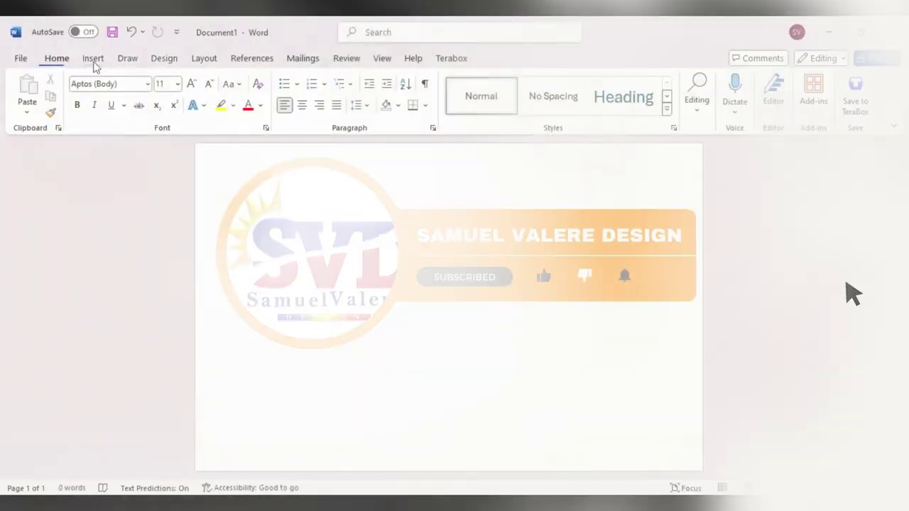
- Draw a rectangle, stretch it to about 9.98" by 15.47", and centre it on the page
left_click(95, 60)
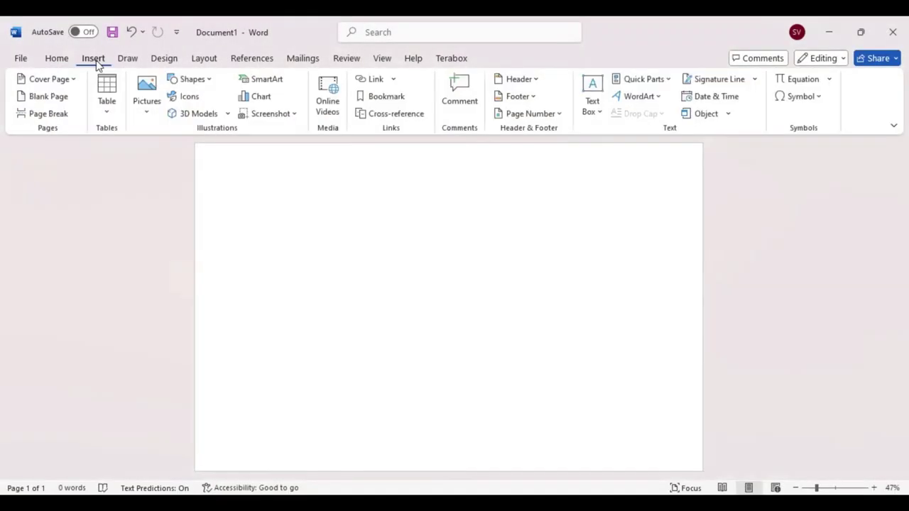
left_click(191, 79)
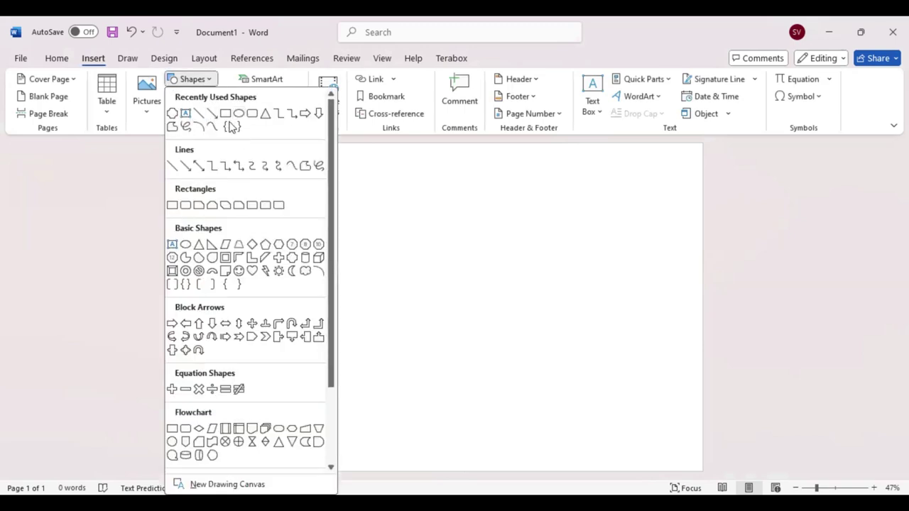
left_click(172, 204)
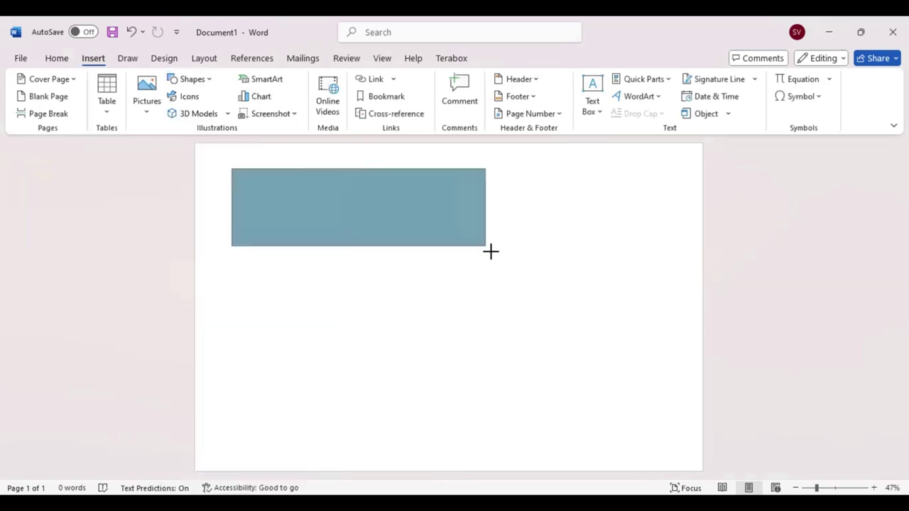
left_click_drag(232, 168, 653, 432)
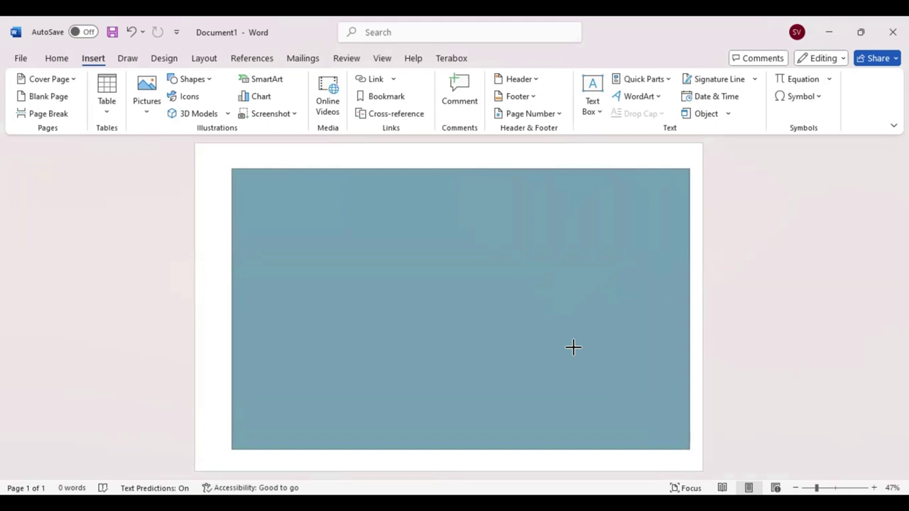
left_click_drag(573, 346, 218, 164)
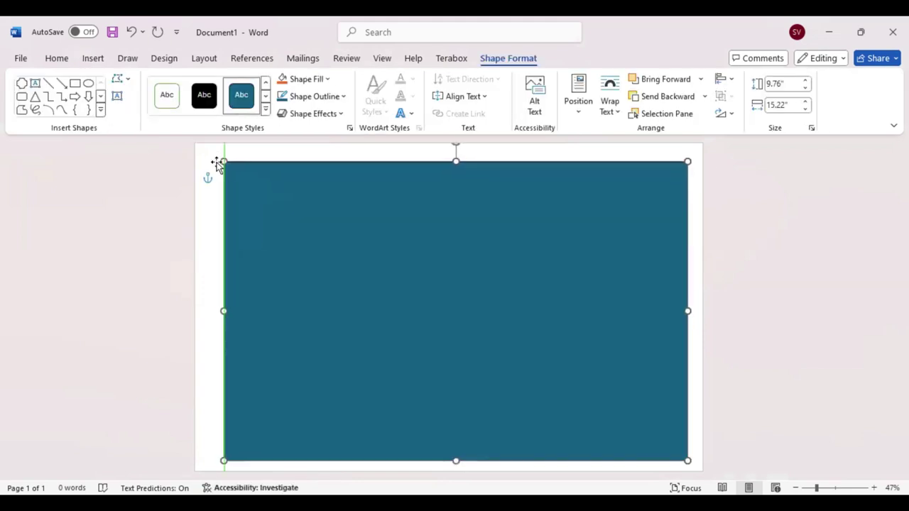
left_click_drag(377, 268, 390, 261)
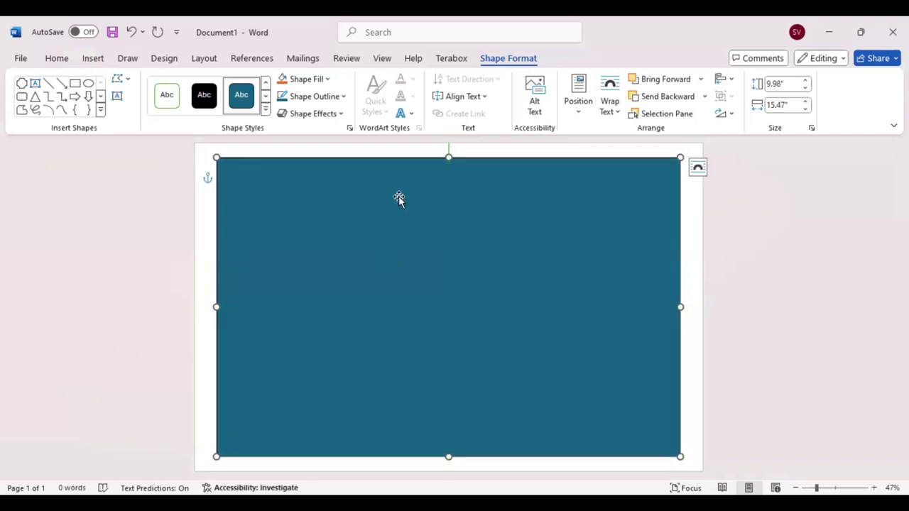
- Remove the rectangle's fill and give it a 3 pt gold outline
left_click(328, 79)
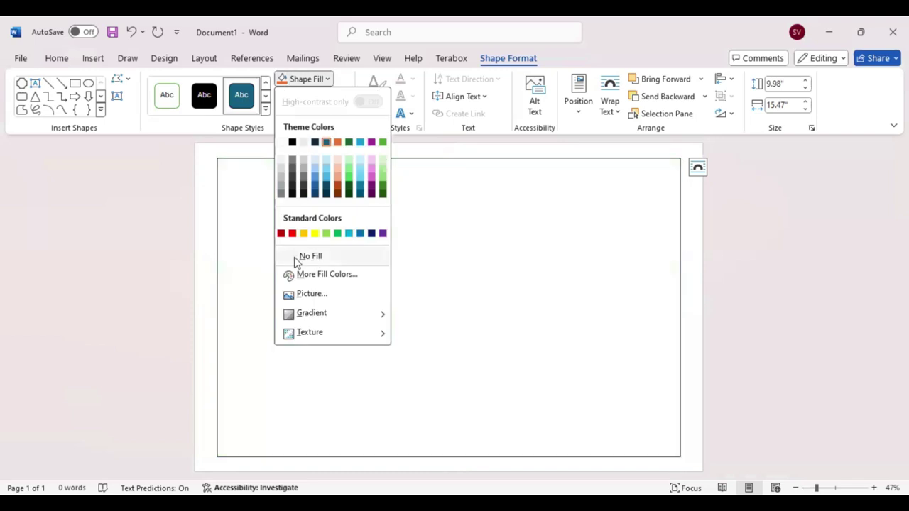
left_click(299, 257)
left_click(344, 97)
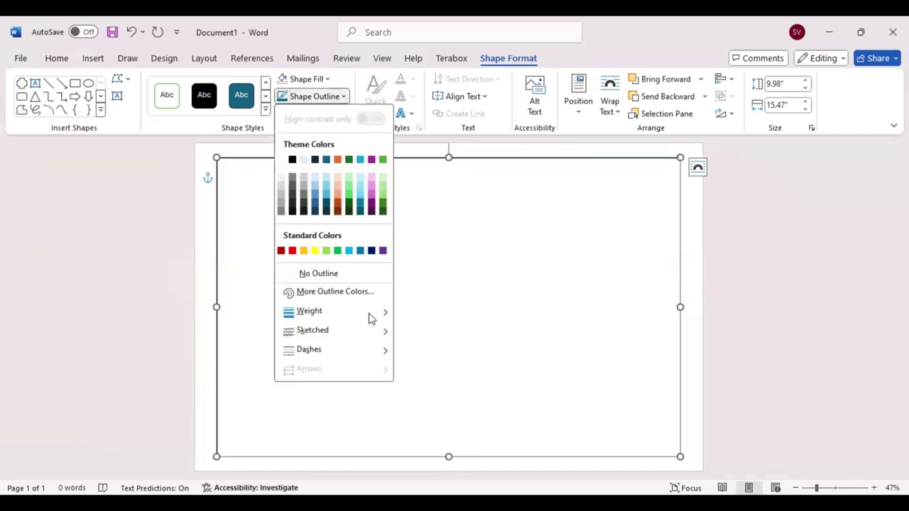
mouse_move(374, 317)
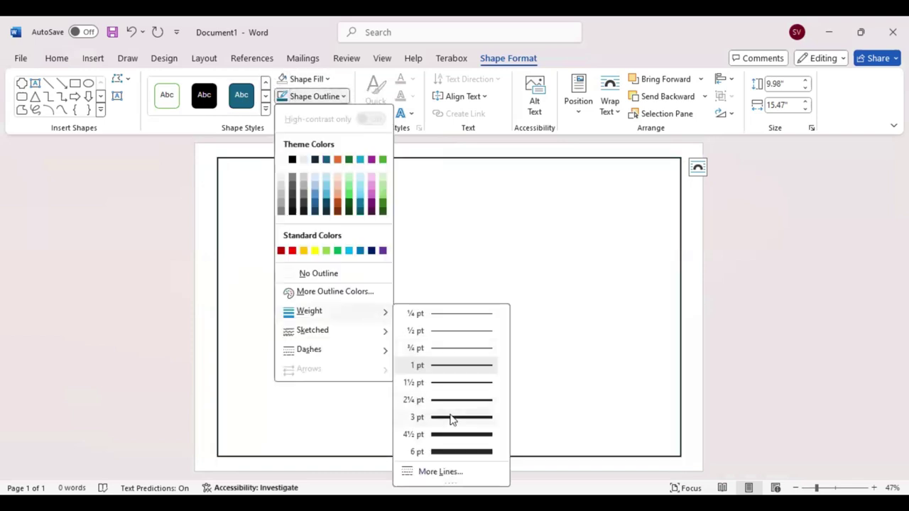
left_click(452, 419)
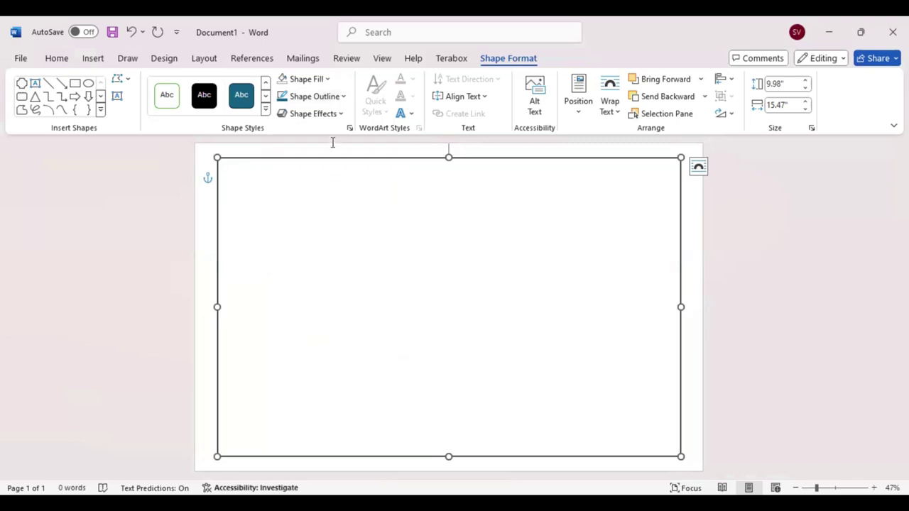
left_click(344, 97)
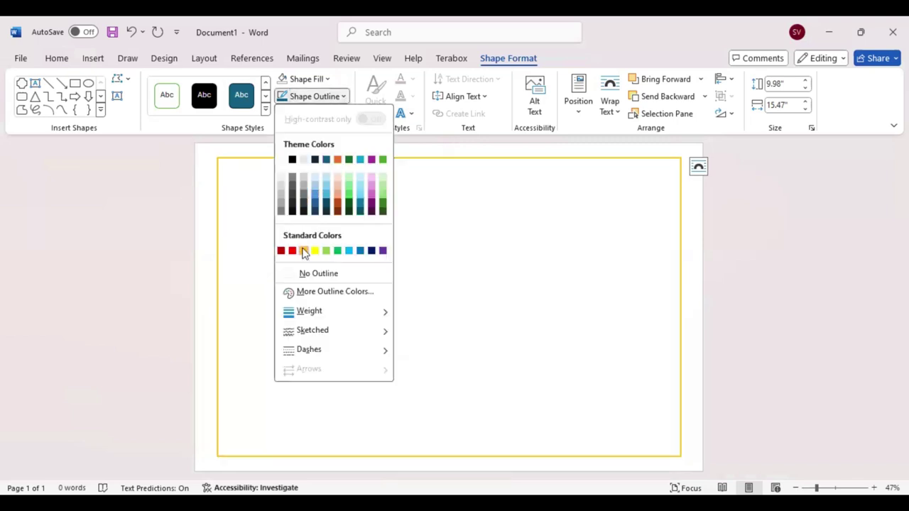
left_click(304, 251)
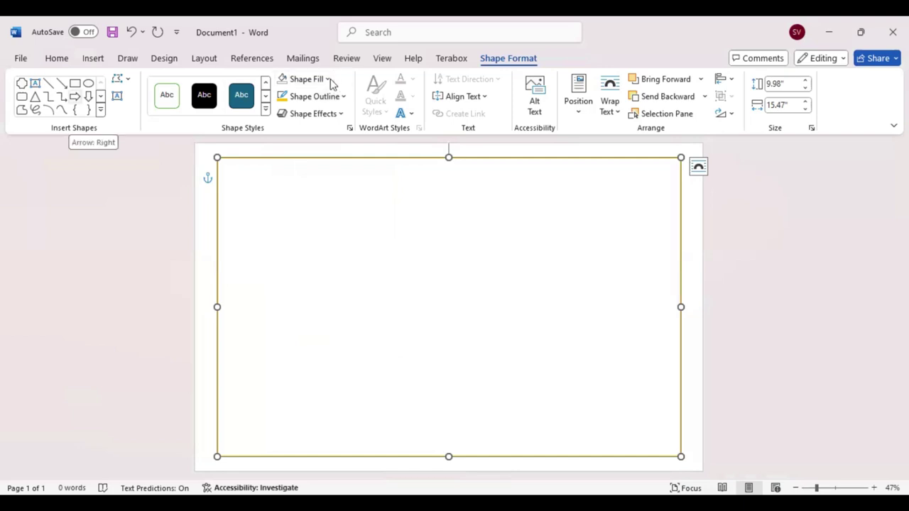
- Draw a plaque-shaped banner with deeper corner notches near the frame top, plus a text box beneath
left_click(22, 83)
mouse_move(295, 191)
left_mouse_down()
mouse_move(595, 229)
mouse_move(636, 223)
left_mouse_up()
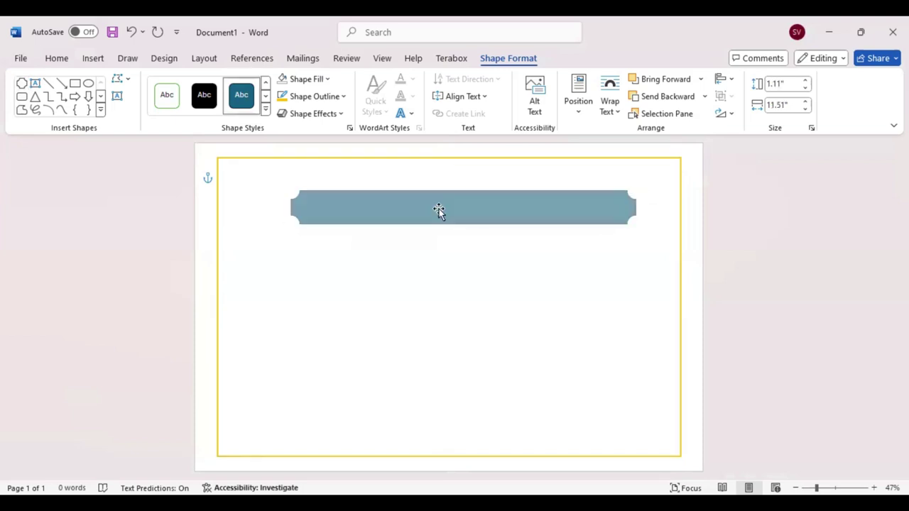
mouse_move(299, 195)
left_mouse_down()
mouse_move(462, 221)
mouse_move(450, 192)
left_mouse_up()
left_click(35, 84)
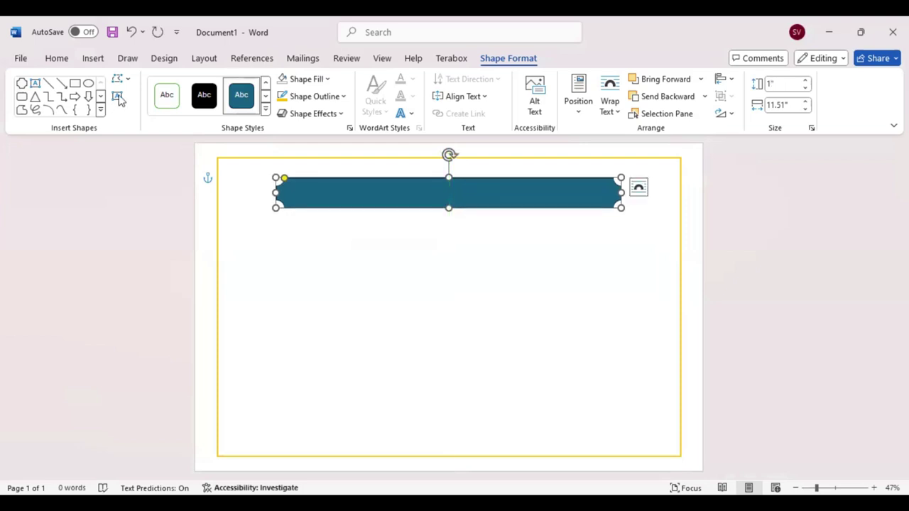
left_click_drag(303, 234, 558, 269)
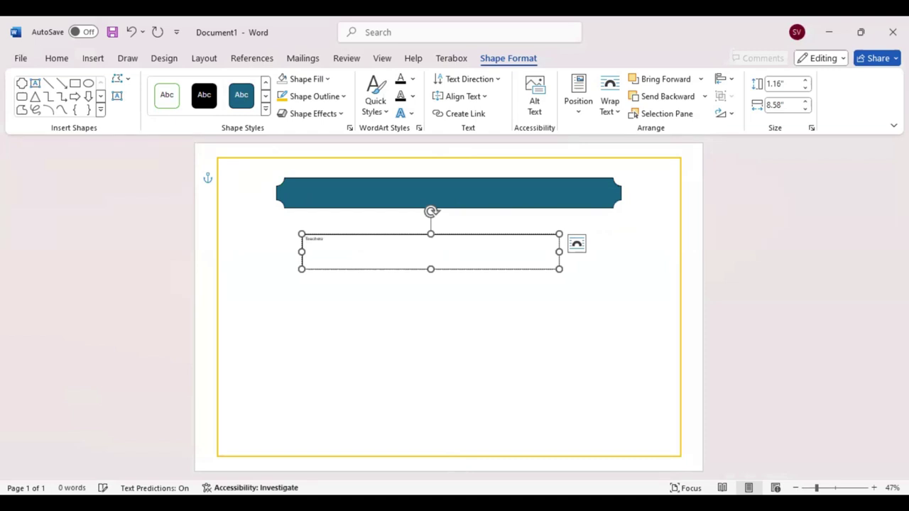
- Type the title and format it as 24 pt uppercase Baskerville Old Face
type("of the yea")
left_click_drag(349, 242, 331, 262)
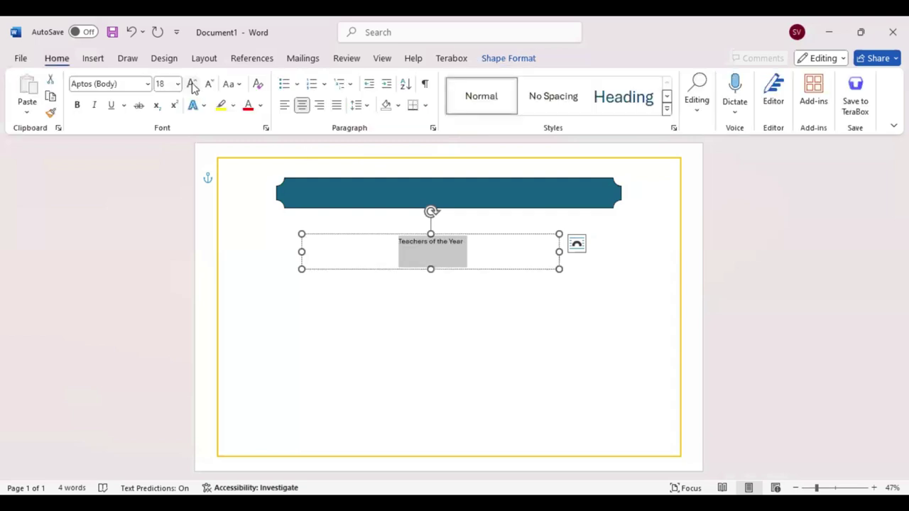
left_click(192, 84)
left_click(192, 84)
left_click(119, 85)
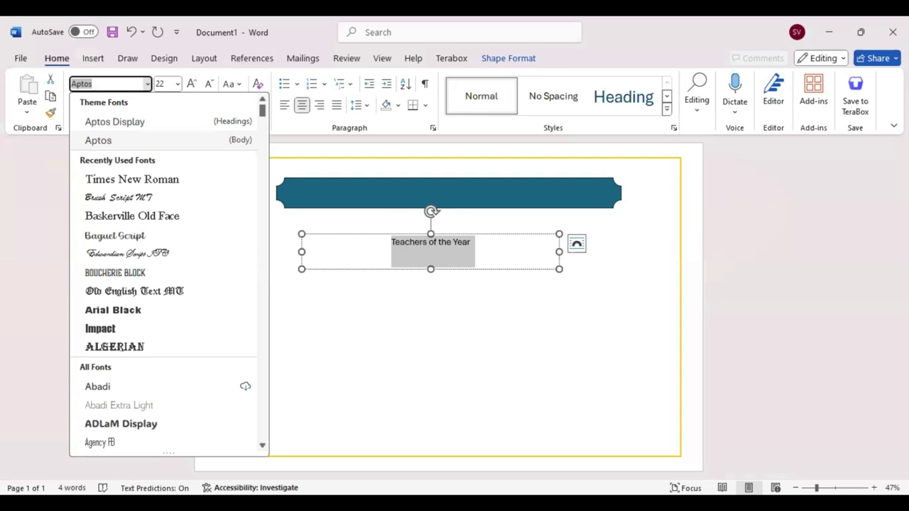
type("Bas")
left_click(132, 216)
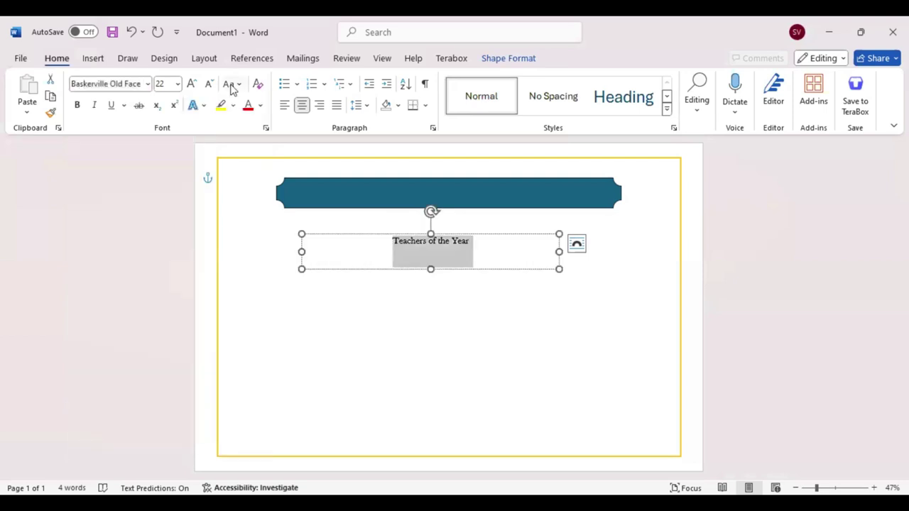
left_click(233, 83)
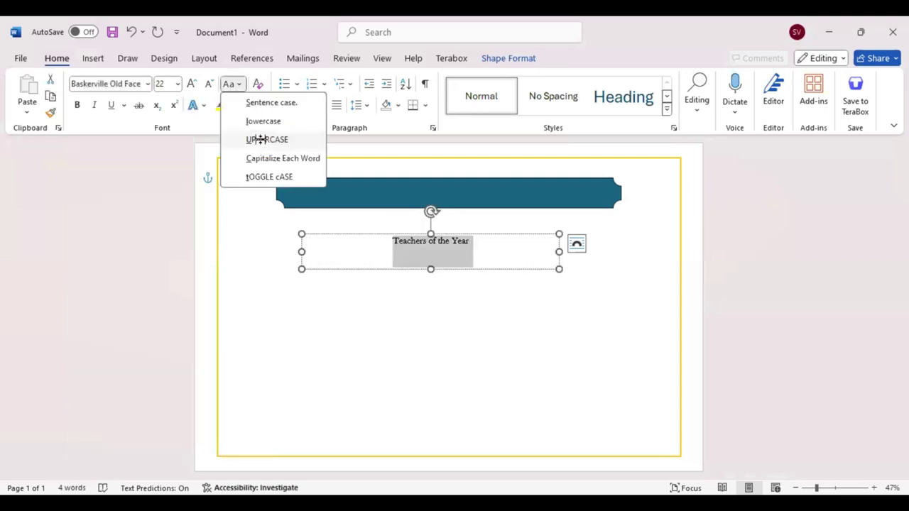
left_click(225, 139)
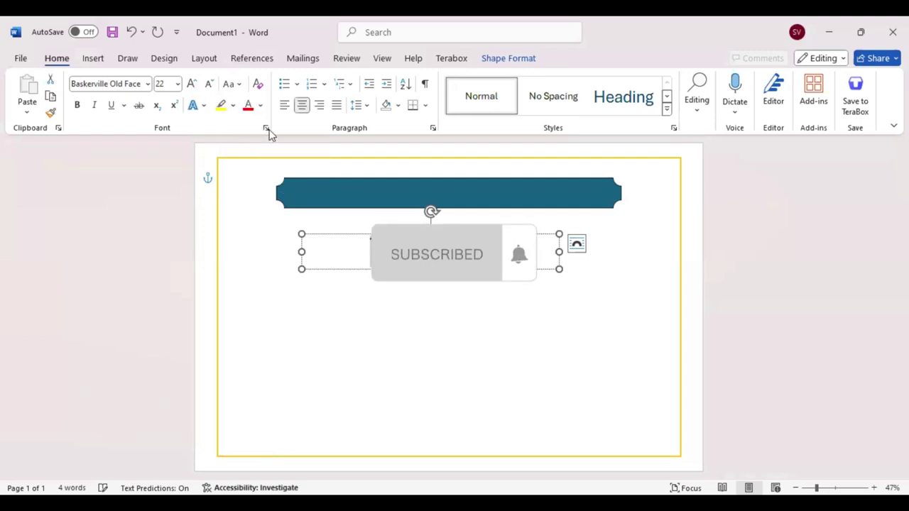
key("ctrl+shift+period")
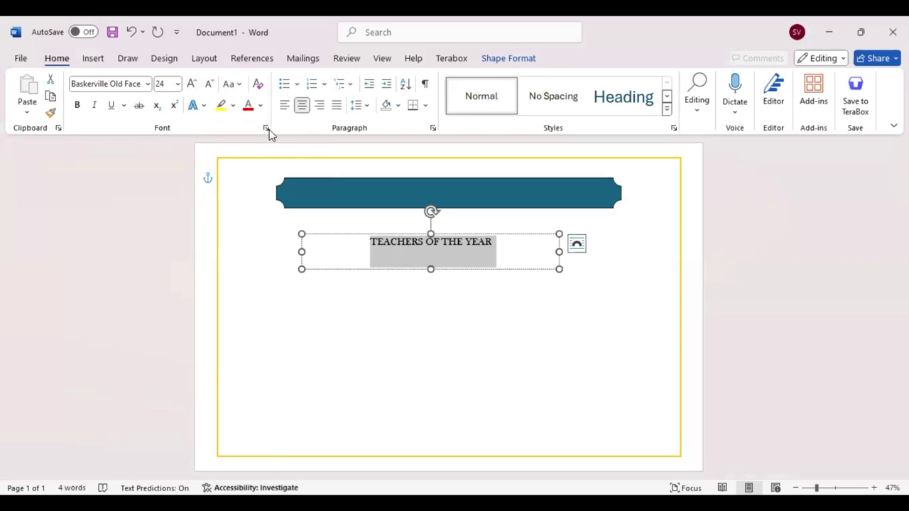
left_click(266, 129)
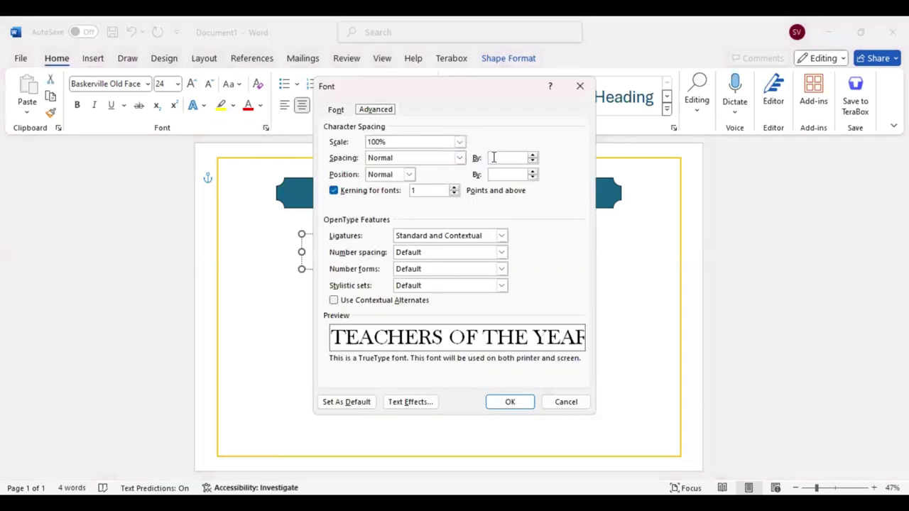
- Expand the title's character spacing by 6 pt in the Font dialog
key("alt+s")
key("Down")
key("Tab")
key("Return")
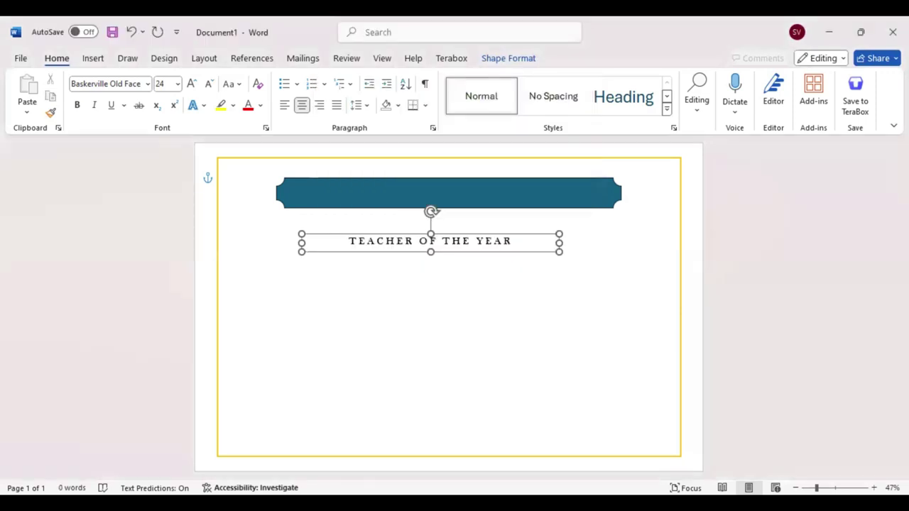
- Fit the heading onto the banner and enlarge it to 36 pt white lettering
left_click(313, 242)
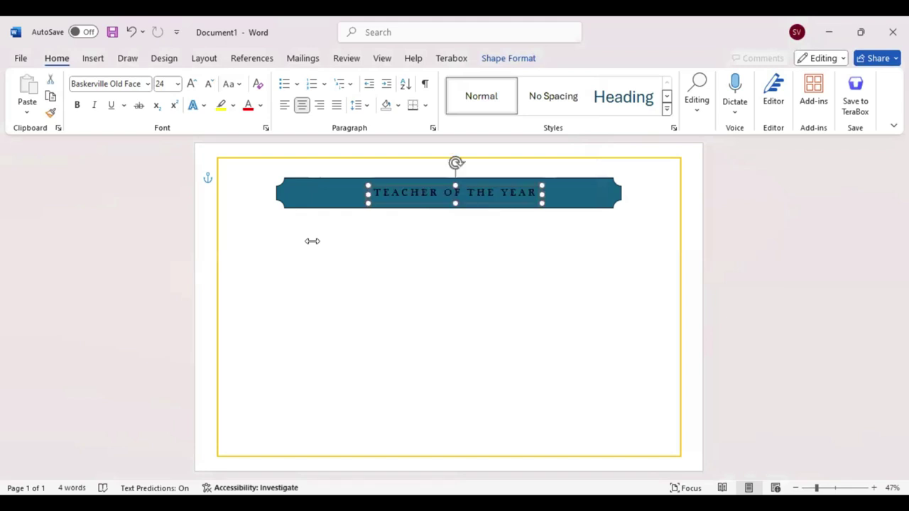
key("Left")
key("ctrl+a")
left_click(571, 154)
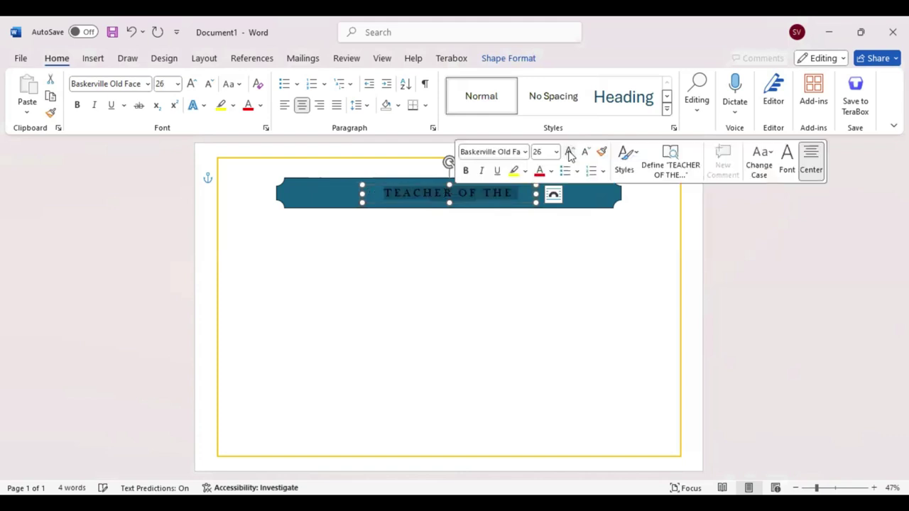
left_click(570, 153)
left_click(571, 153)
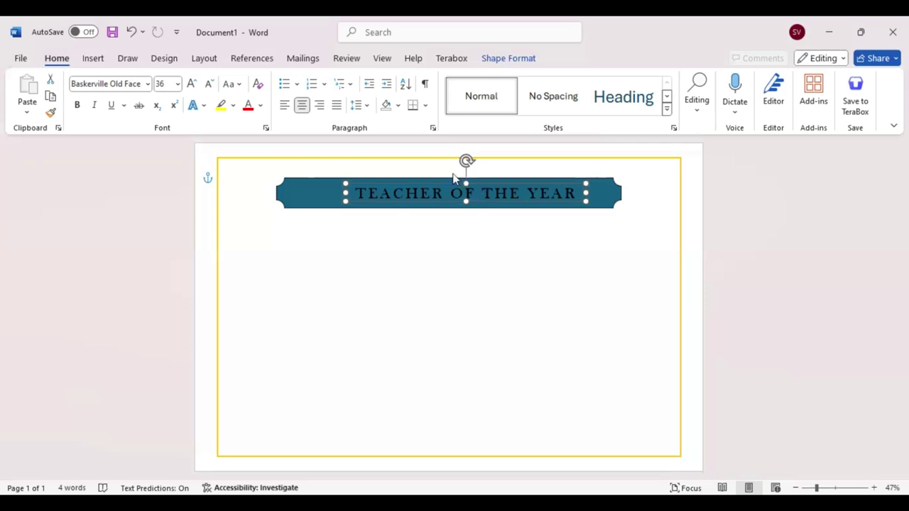
left_click(500, 62)
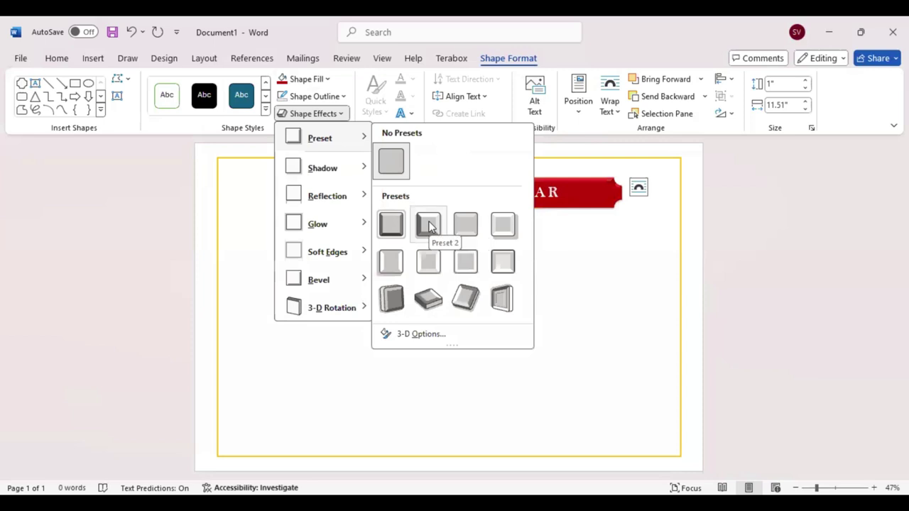
- Give the red banner the raised, bevelled Preset 2 effect
left_click(366, 264)
left_click(364, 268)
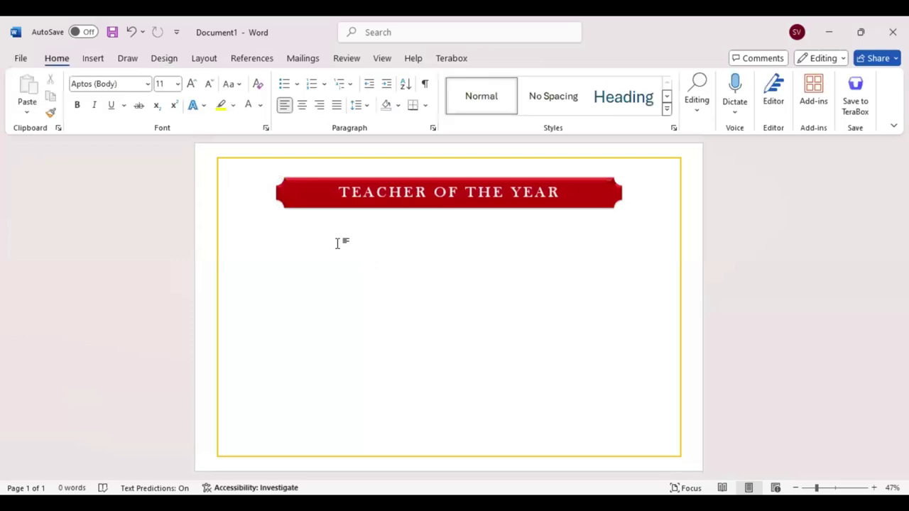
- Draw a tall rectangle bar along the page's top-left edge
left_click(92, 59)
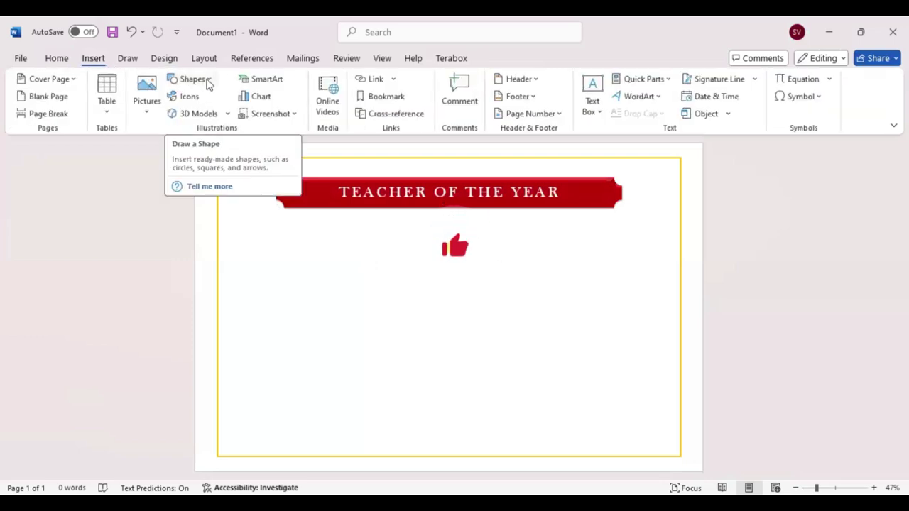
left_click(192, 78)
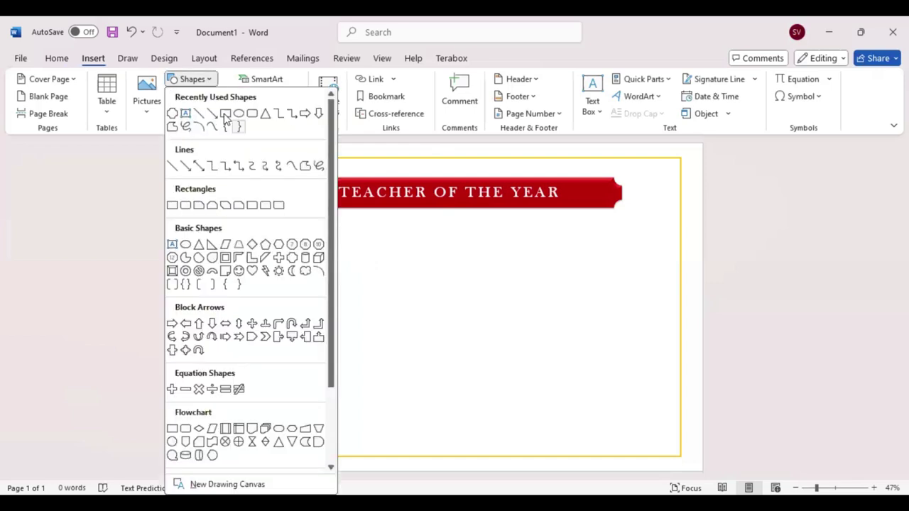
left_click(279, 207)
left_click_drag(273, 250, 304, 435)
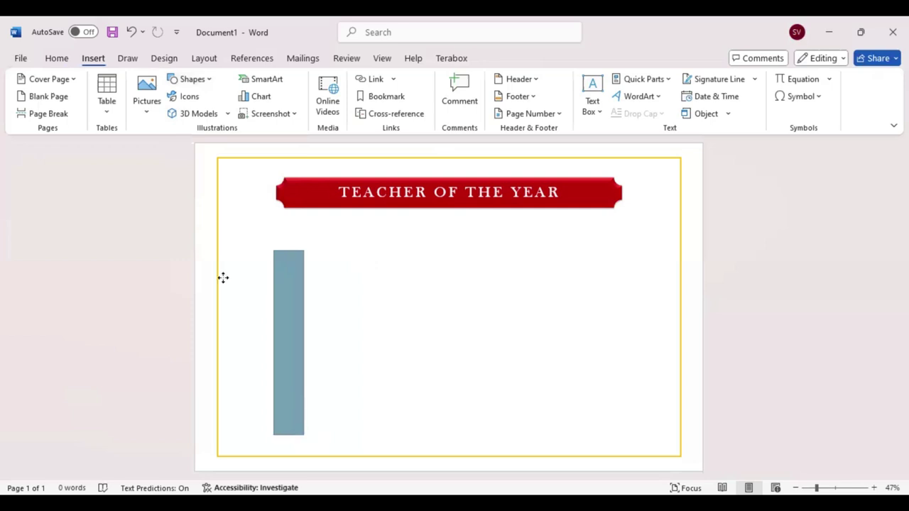
left_click_drag(289, 370, 218, 262)
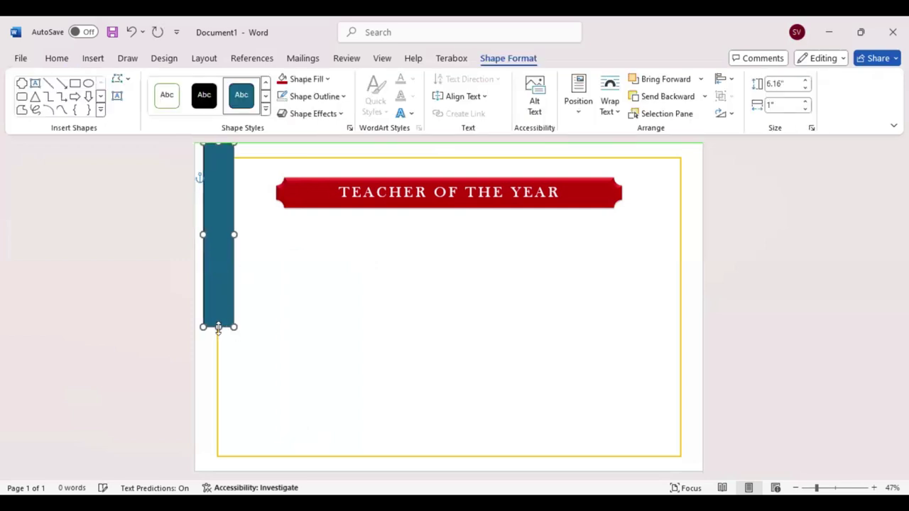
left_click_drag(218, 327, 218, 407)
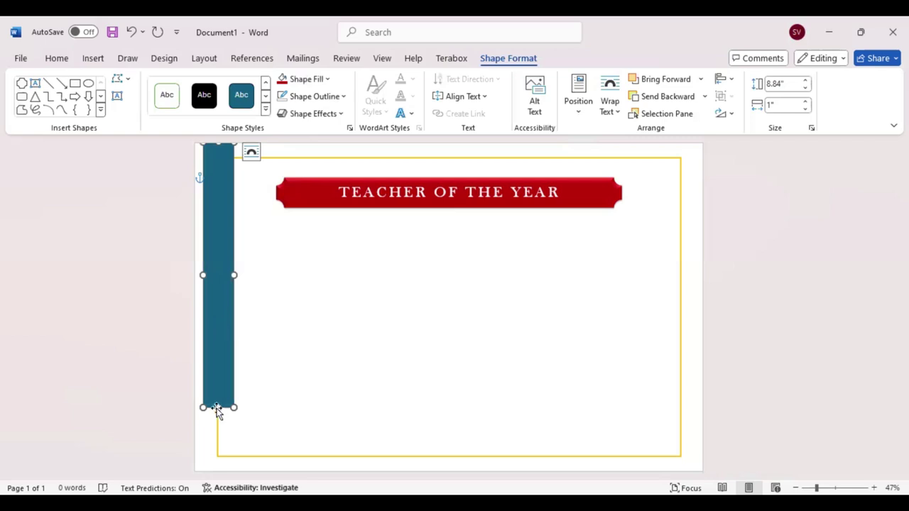
- Pull the bar's bottom middle point up to form a notched swallowtail end
left_click_drag(218, 410, 217, 411)
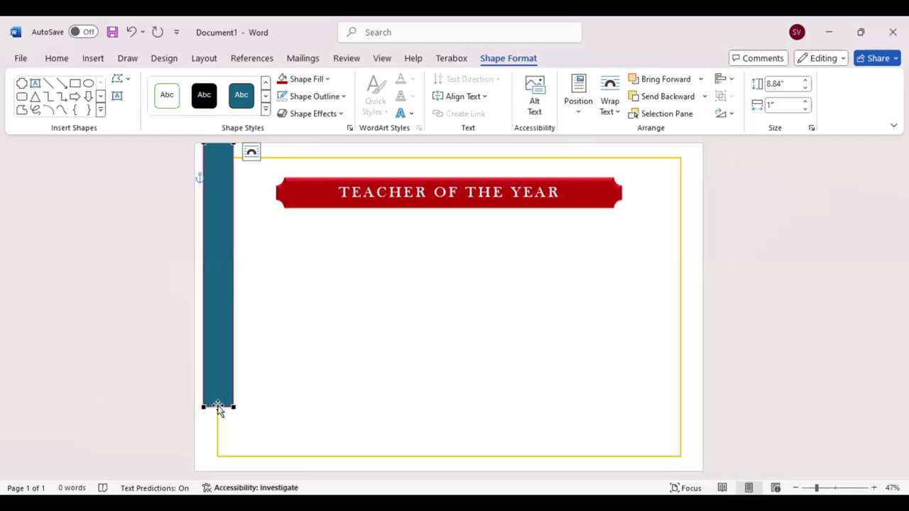
right_click(218, 408)
key("Escape")
left_click(215, 406)
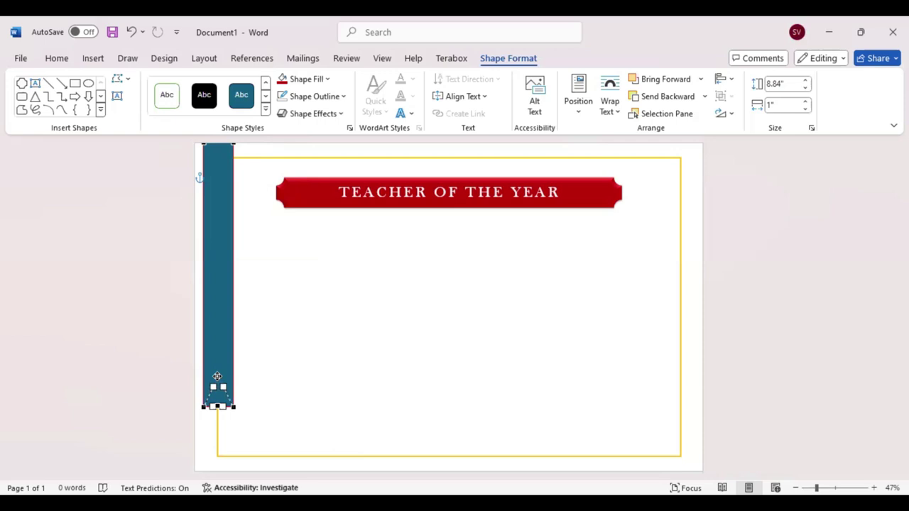
left_click_drag(217, 377, 218, 377)
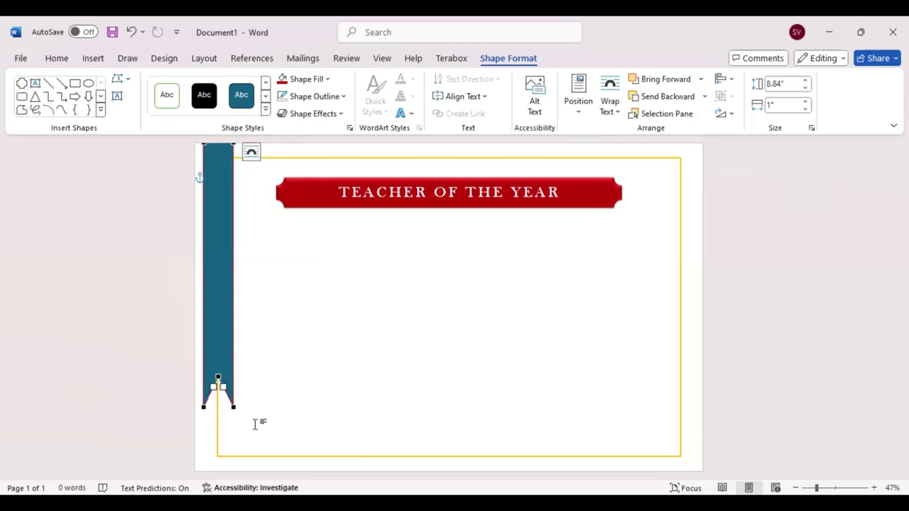
left_click(286, 406)
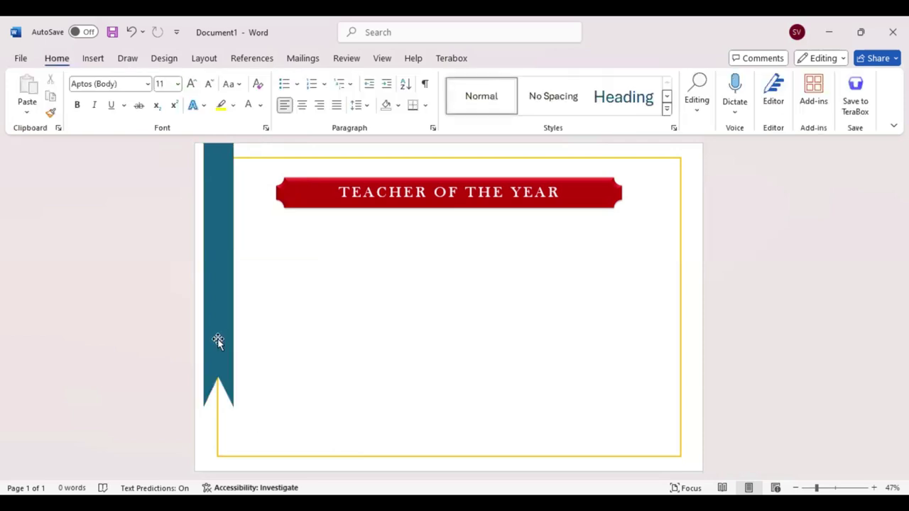
left_click(218, 341)
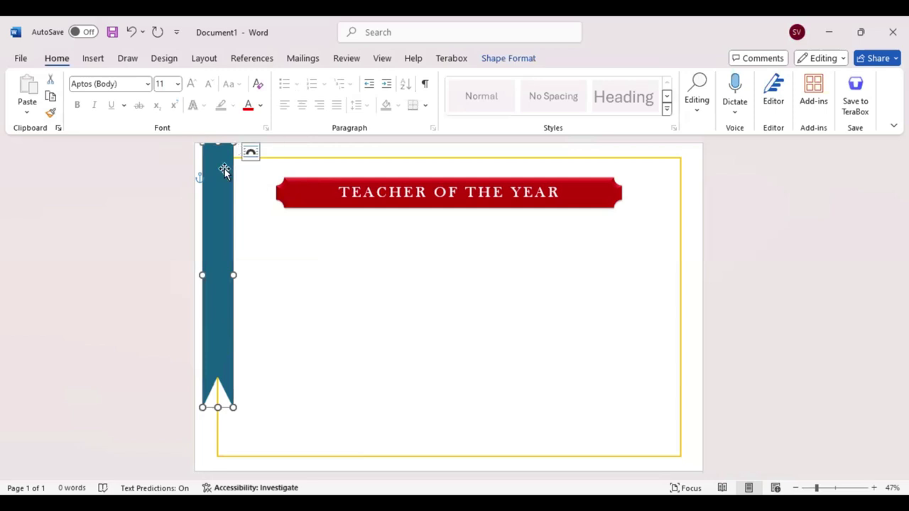
- Stretch the left ribbon further down the page and fill it red
left_click_drag(222, 171, 222, 169)
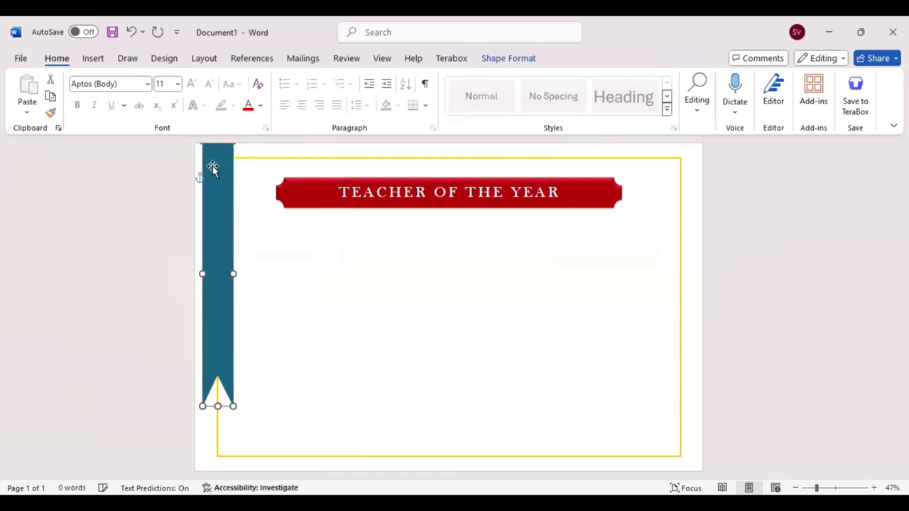
left_click_drag(226, 402, 218, 425)
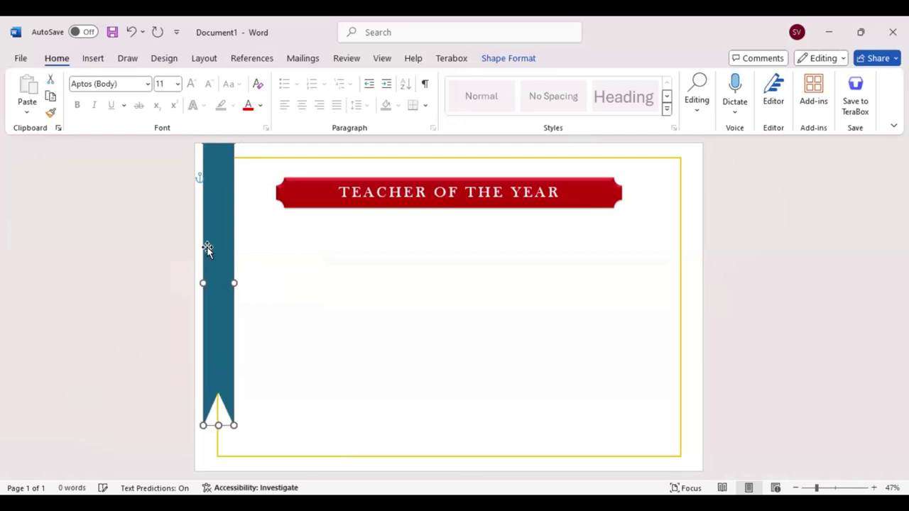
left_click(513, 58)
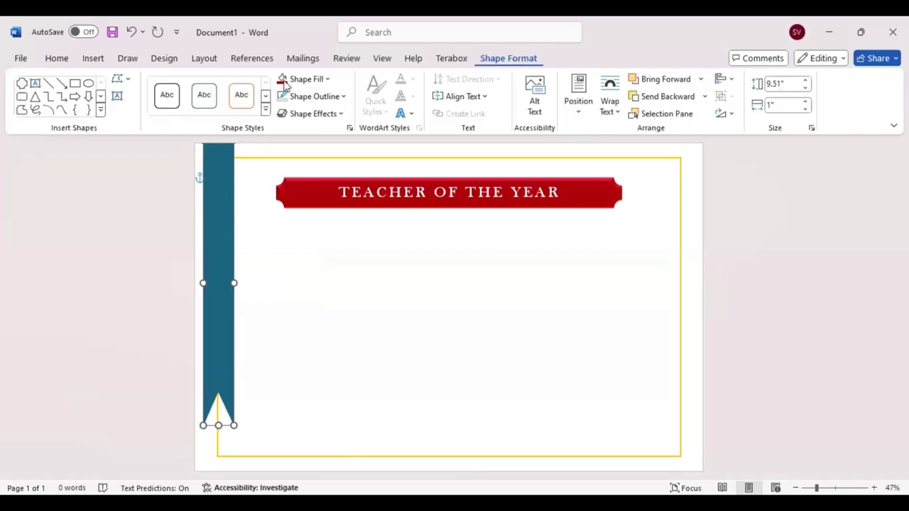
left_click(283, 79)
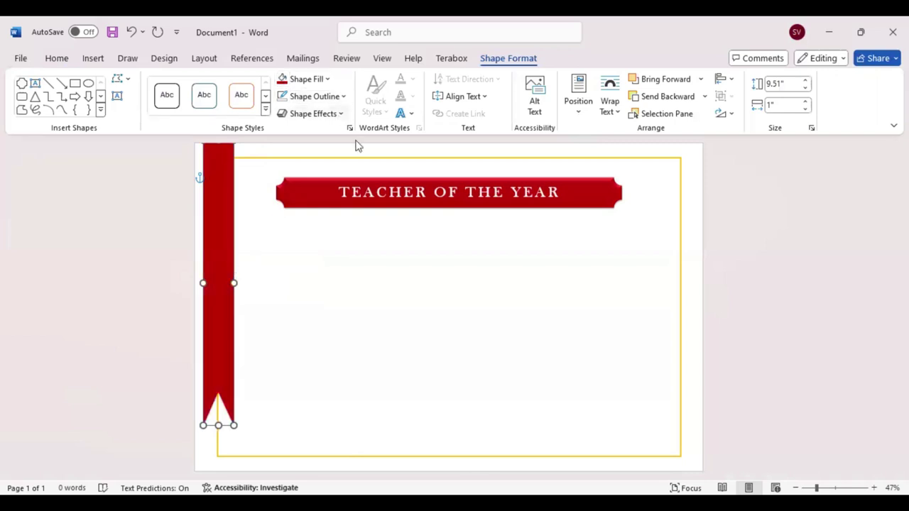
left_click(217, 244)
left_click(326, 317)
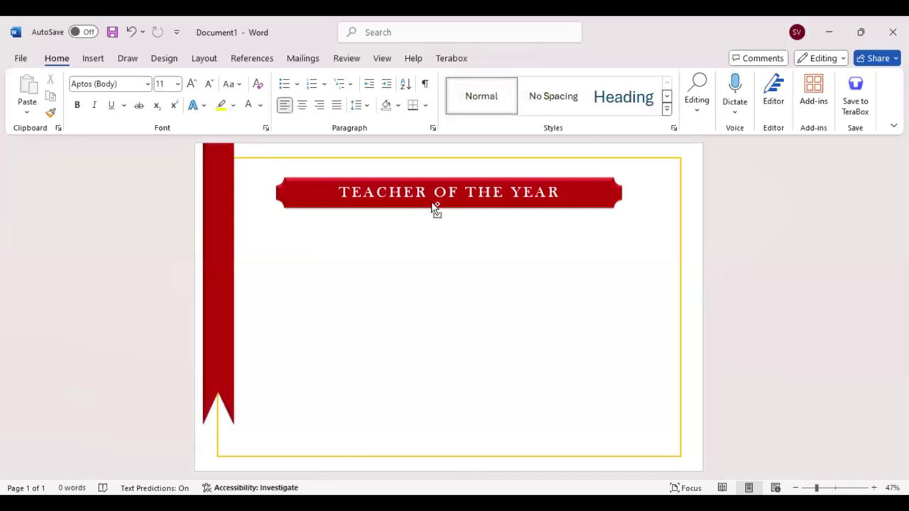
- Colour the text box's text dark red and type 'This Certificate acknowledge that'
left_click(422, 237)
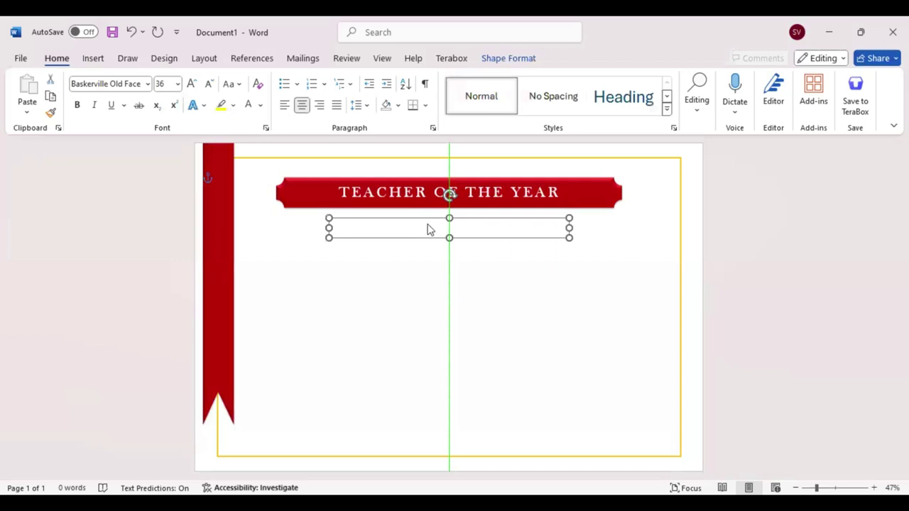
triple_click(429, 229)
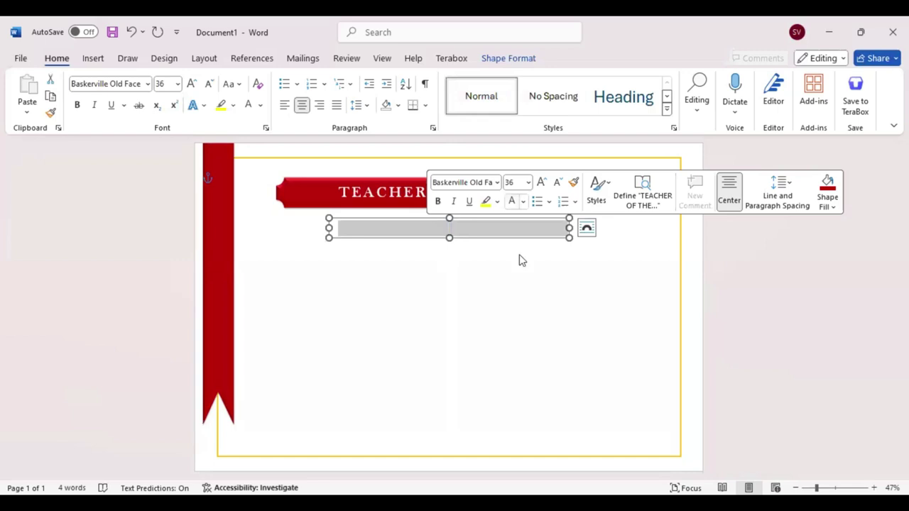
left_click(523, 201)
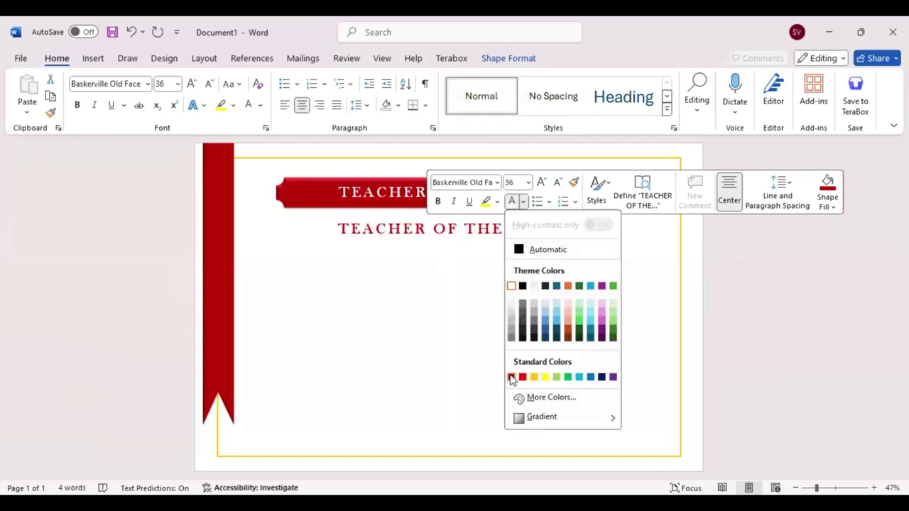
left_click(512, 377)
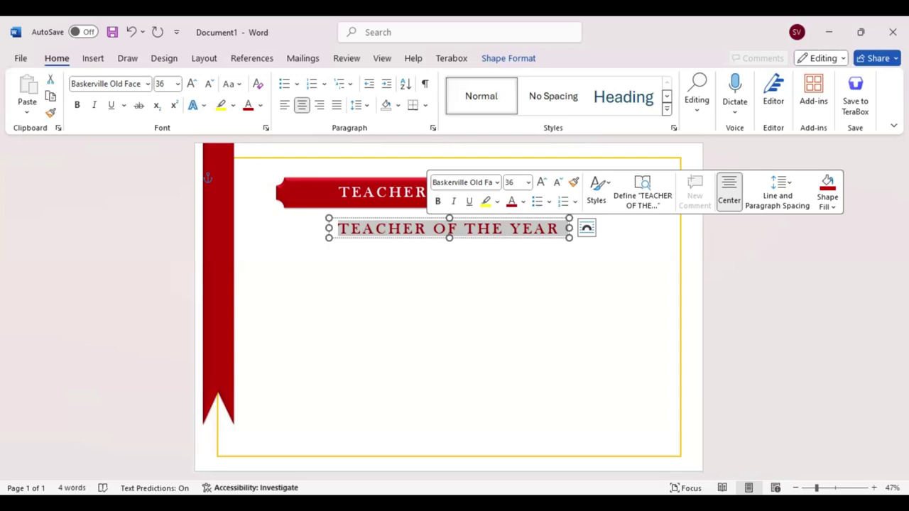
type("This Certificate a")
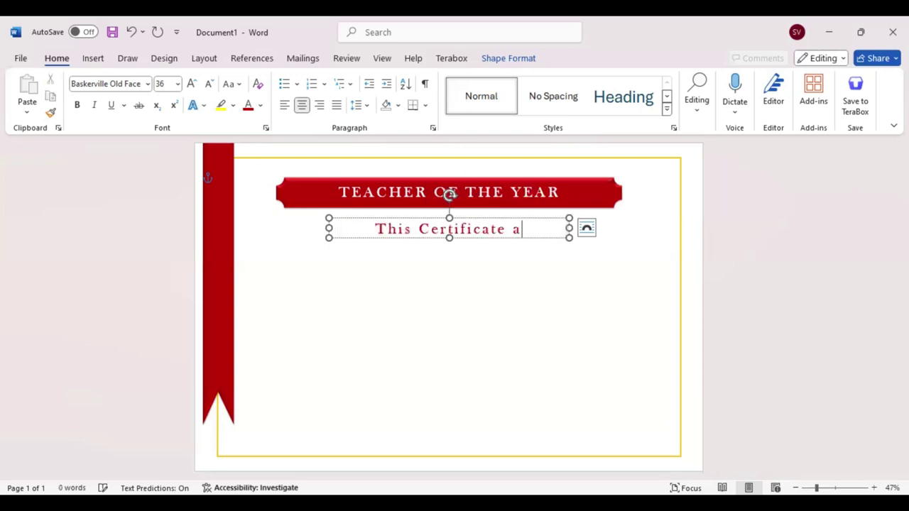
type("c")
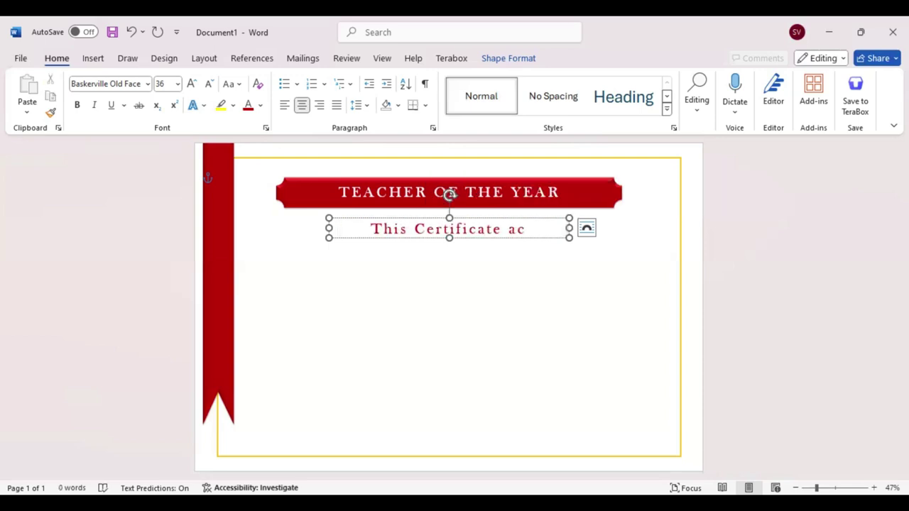
type("k")
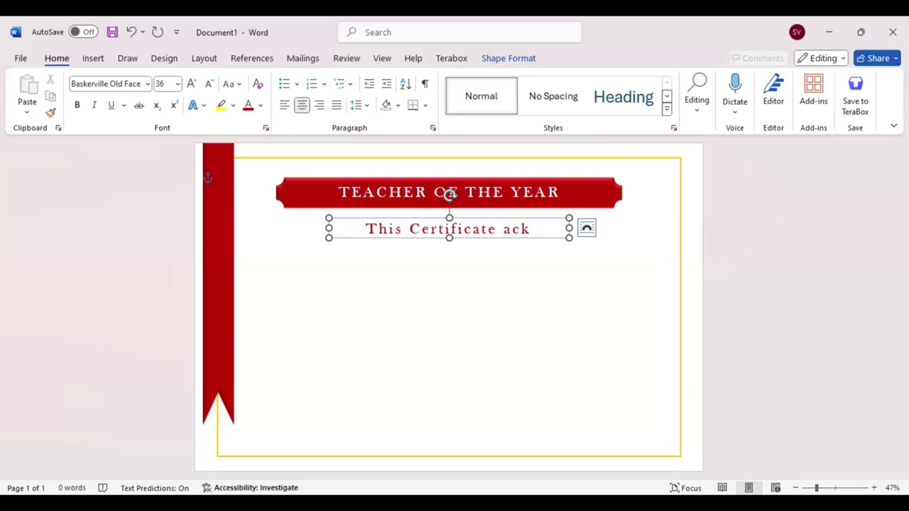
type("nowledge that")
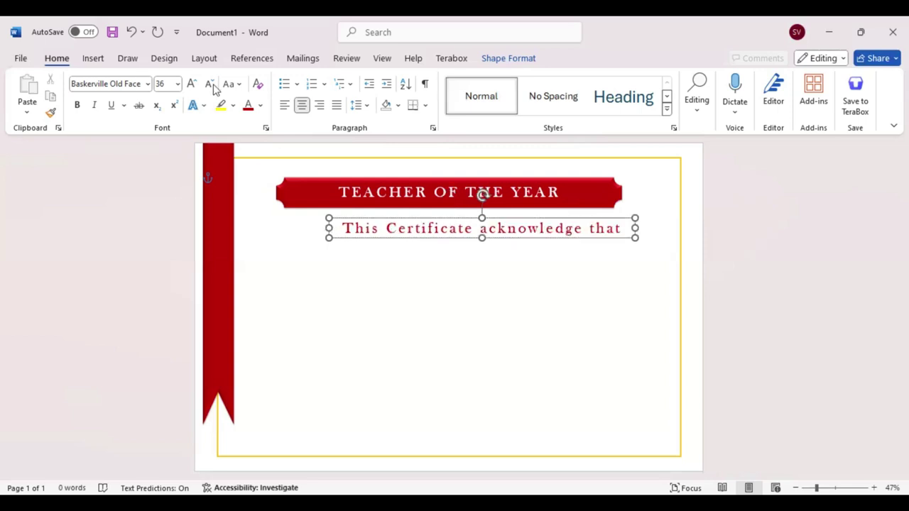
- Change the certificate line to uppercase and shrink it to 16 pt
key("ctrl+a")
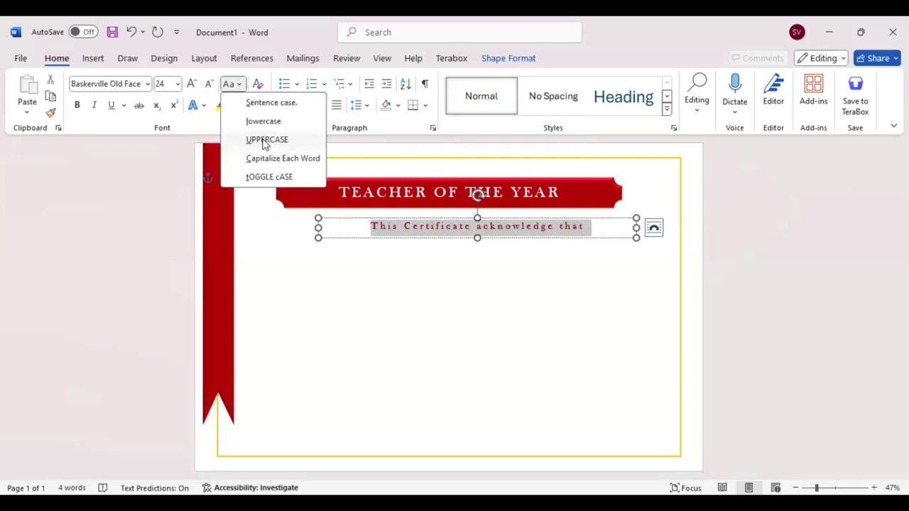
left_click(265, 140)
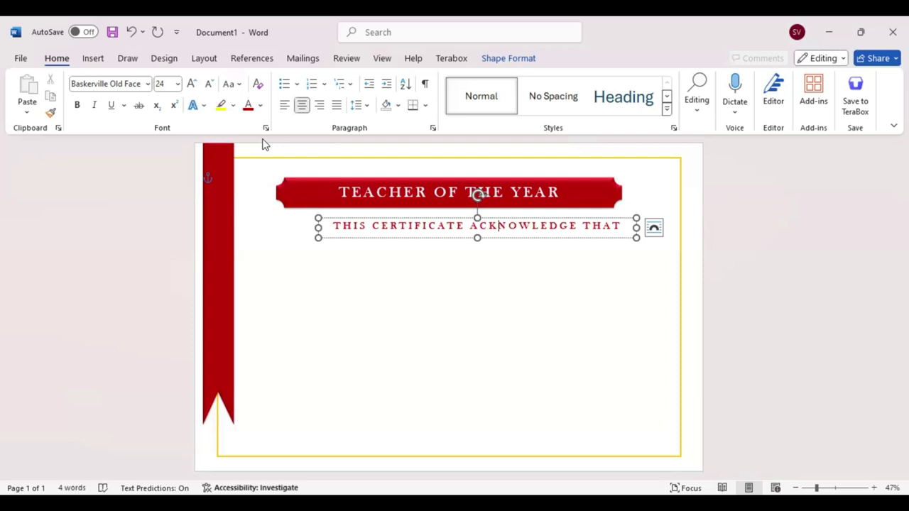
key("ctrl+a")
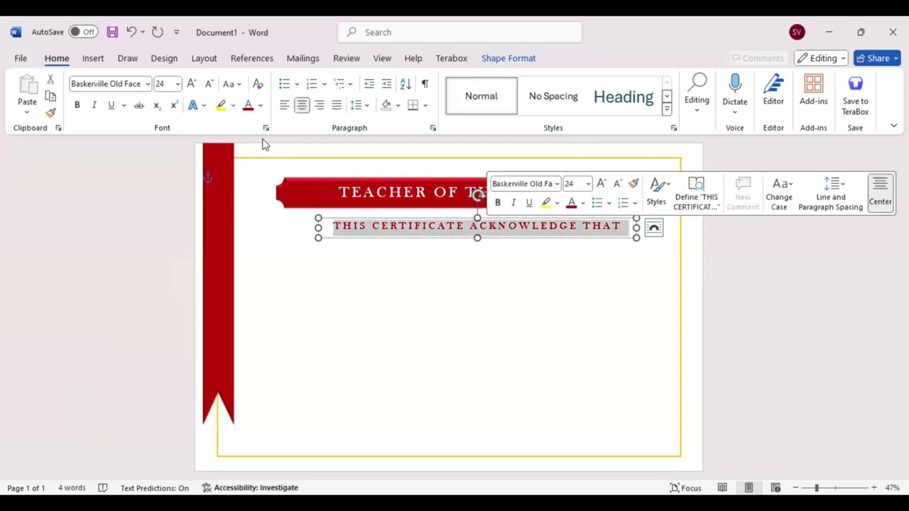
left_click(209, 84)
left_click(209, 84)
left_click(210, 84)
left_click(210, 84)
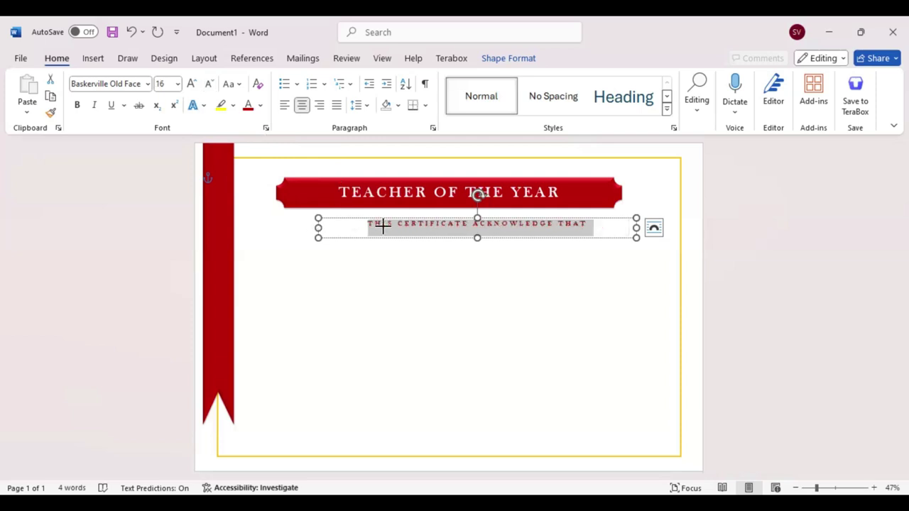
- Narrow the line's text box and centre it just below the TEACHER OF THE YEAR banner
left_click_drag(315, 227, 399, 225)
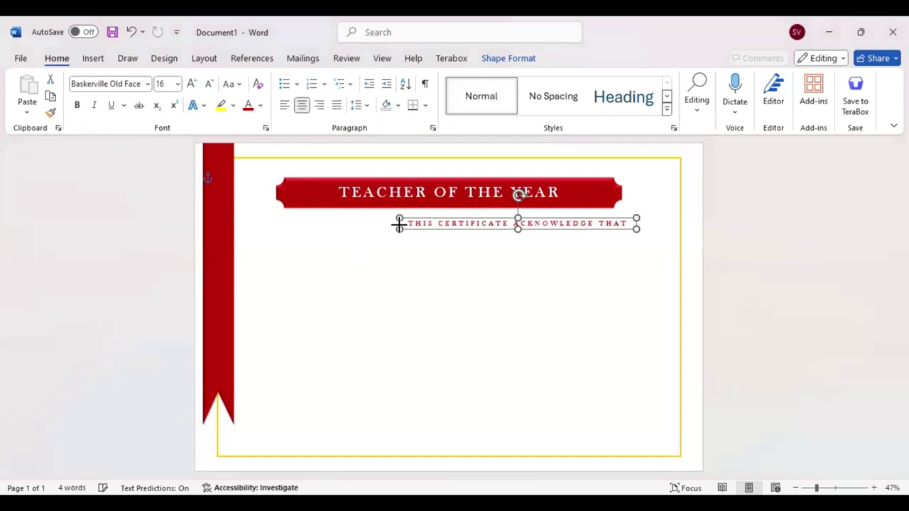
left_click_drag(400, 225, 330, 225)
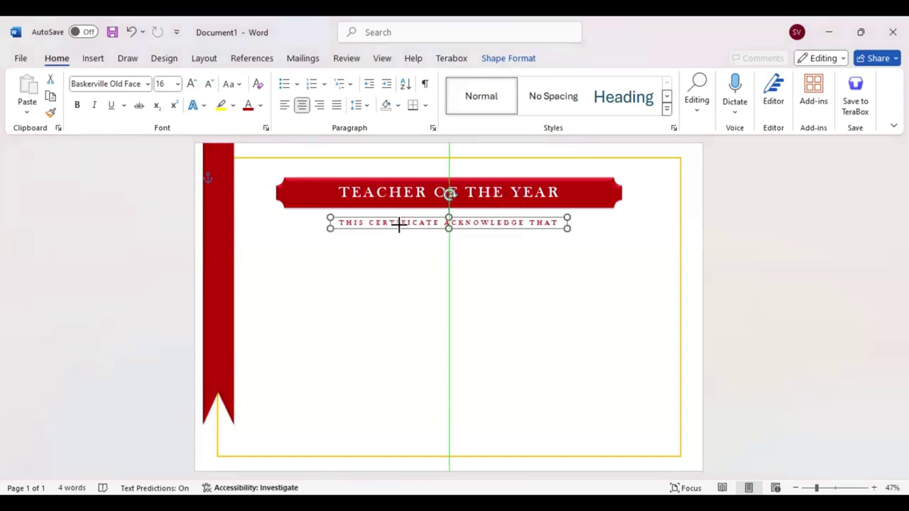
left_click_drag(399, 226, 400, 226)
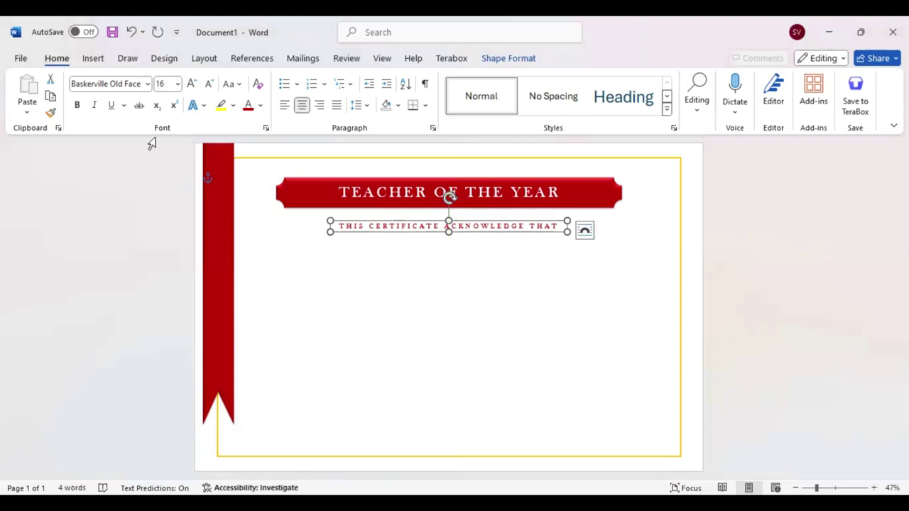
left_click(93, 59)
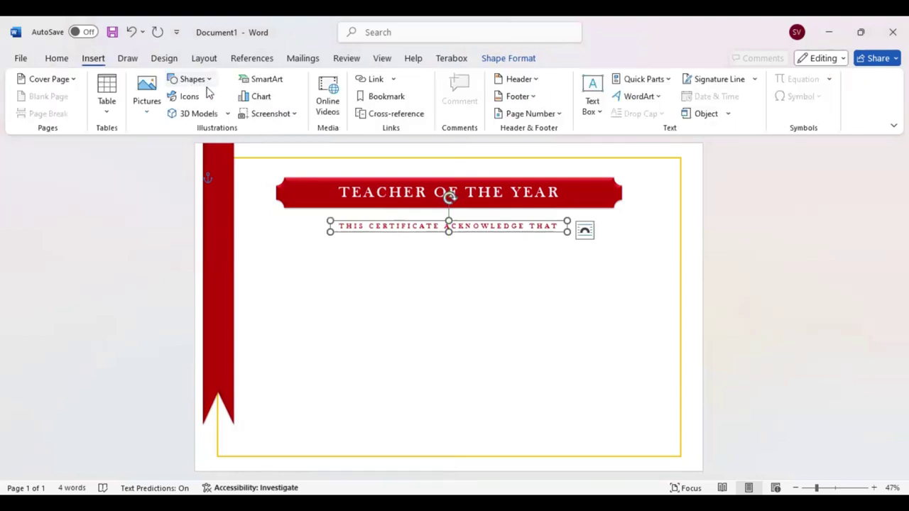
- Draw a text box below the certificate line reading 'Teacher's Name'
left_click(192, 79)
left_click(213, 153)
left_click_drag(349, 239, 555, 284)
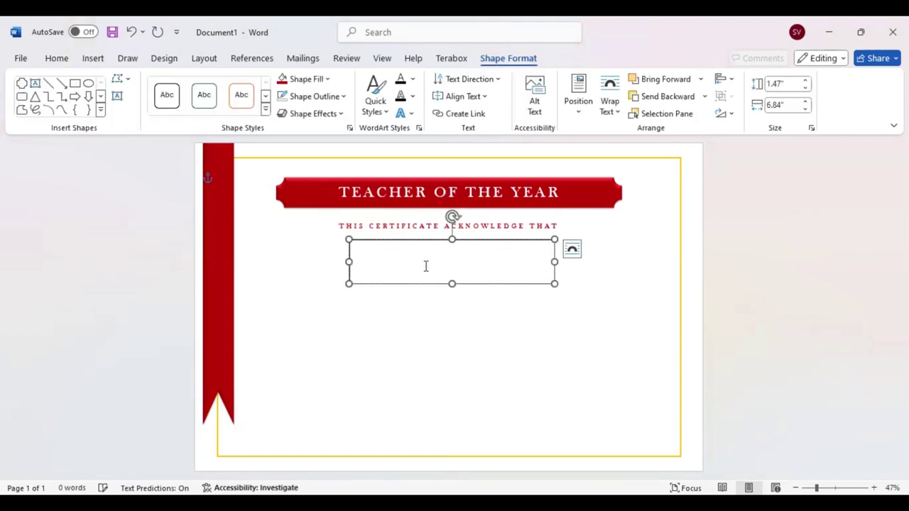
type("Teacher")
type("'s")
type(" Name")
- Give the name box no fill, Edwardian Script ITC lettering, and widen it to fit
left_click_drag(394, 248, 344, 249)
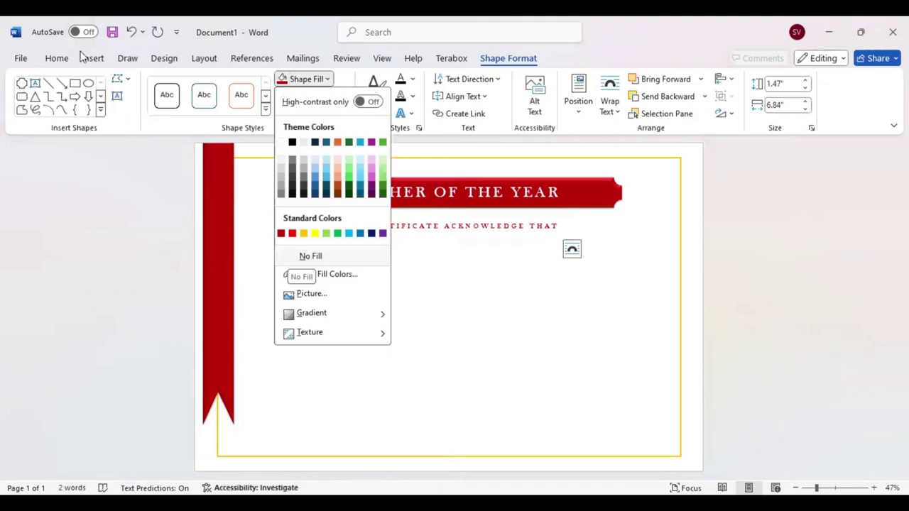
left_click(229, 116)
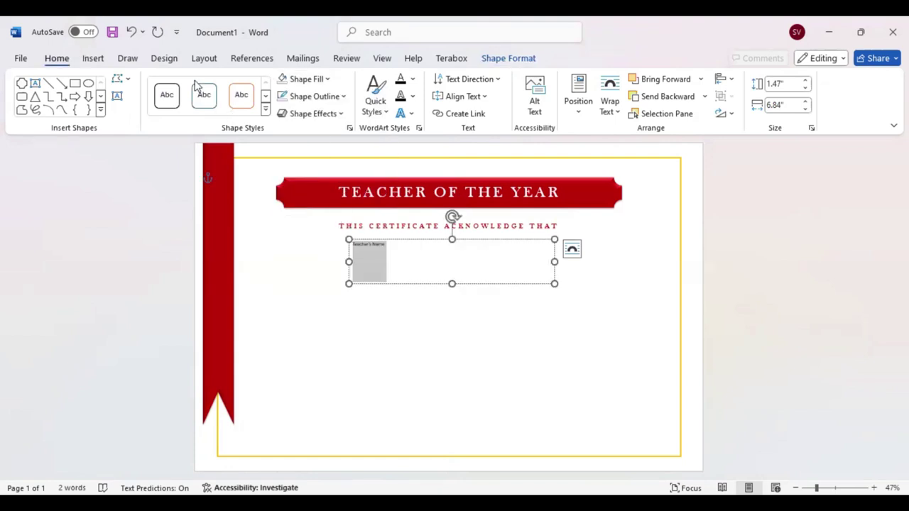
left_click(131, 83)
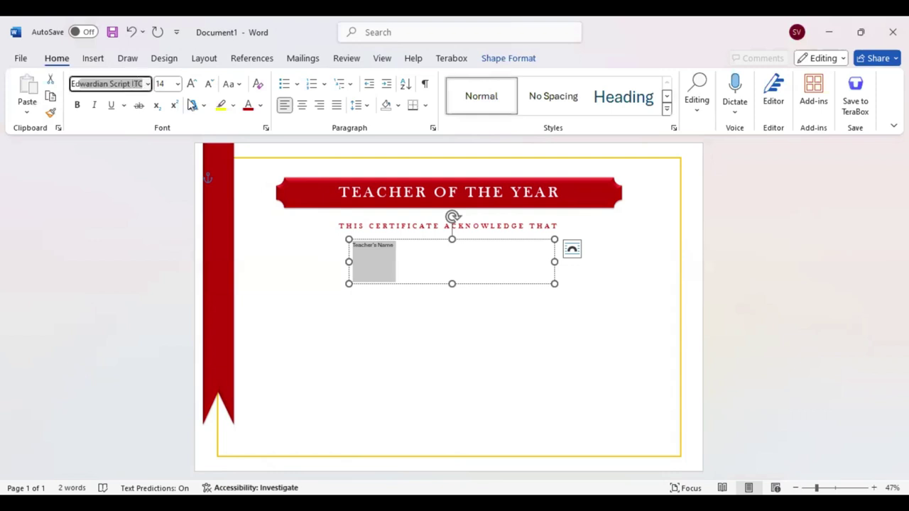
type("130")
key("Return")
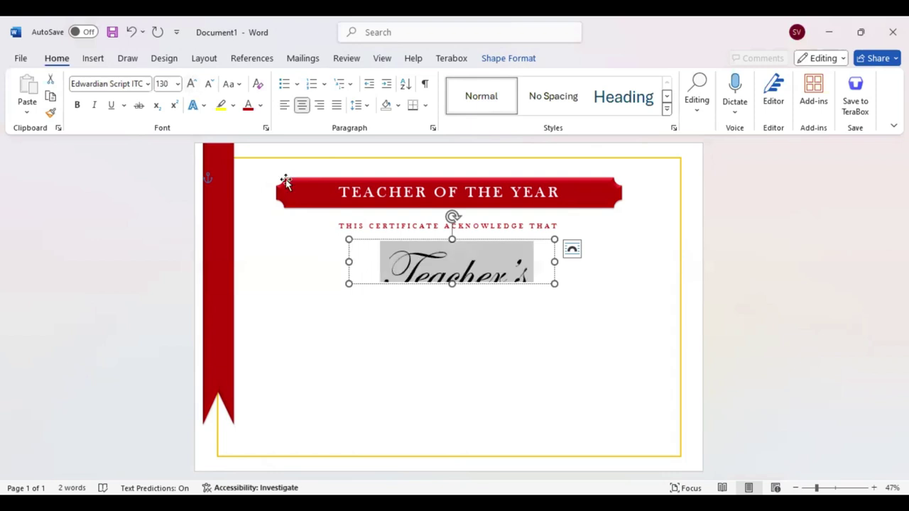
left_click_drag(555, 261, 625, 262)
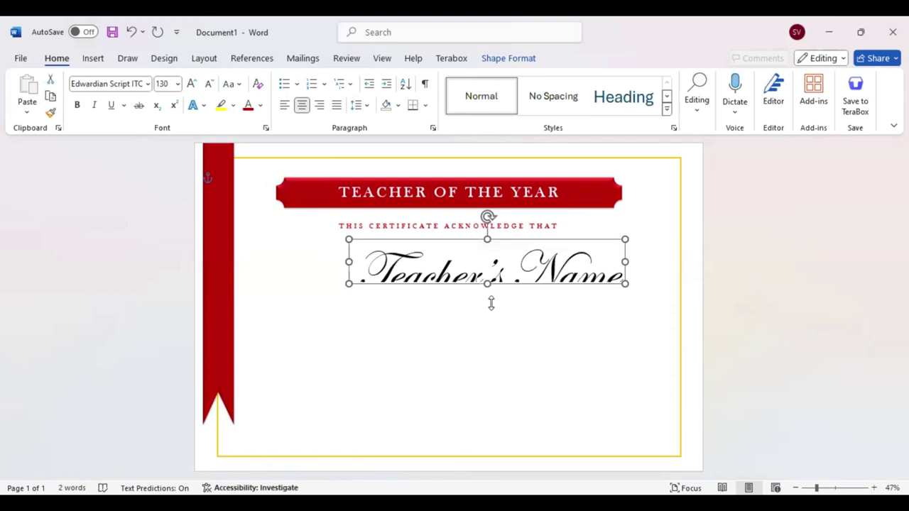
- Make Teacher's Name gold with a drop shadow and centre its box on the page
triple_click(560, 259)
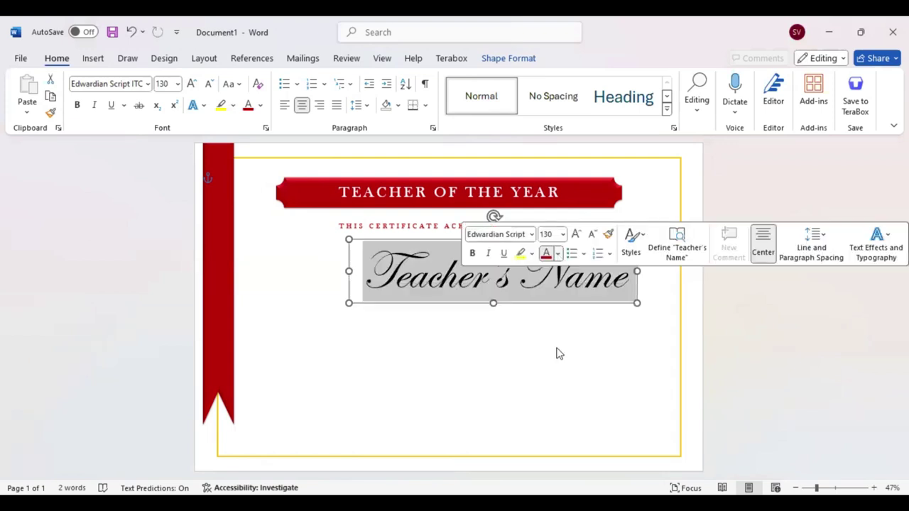
left_click(559, 254)
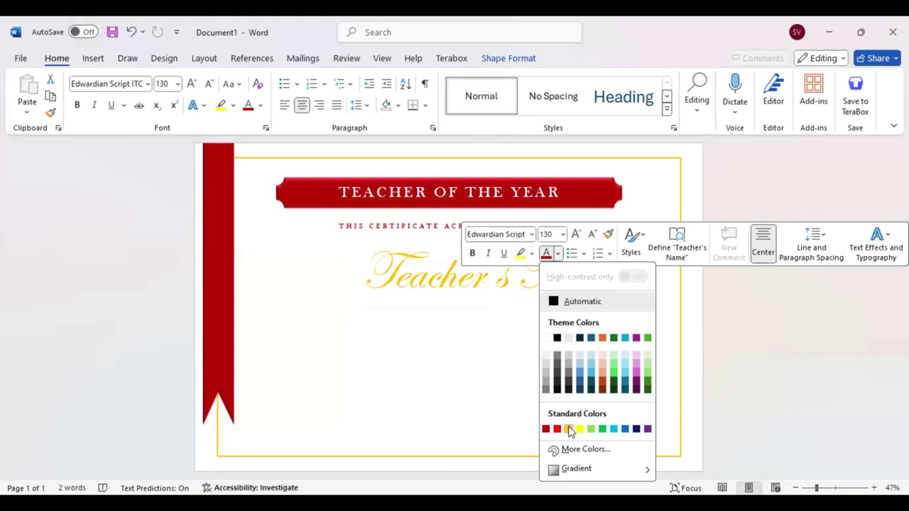
left_click(569, 430)
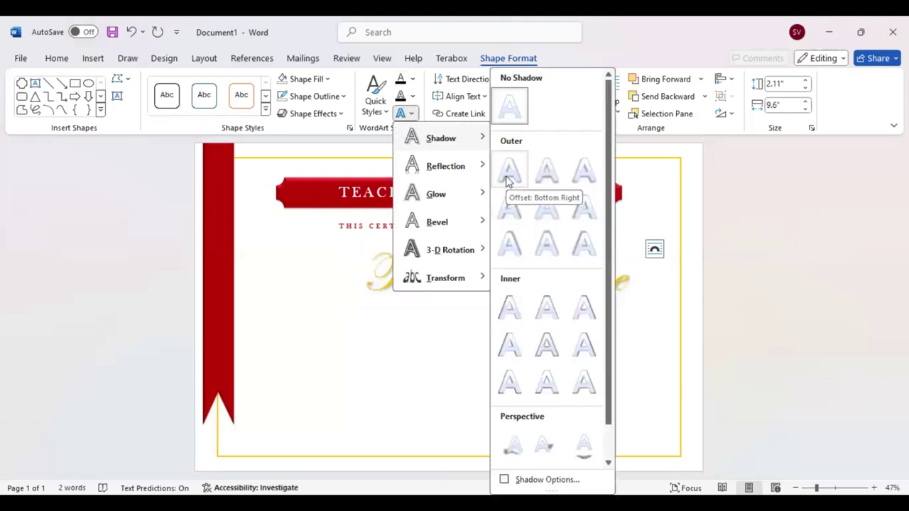
left_click(508, 182)
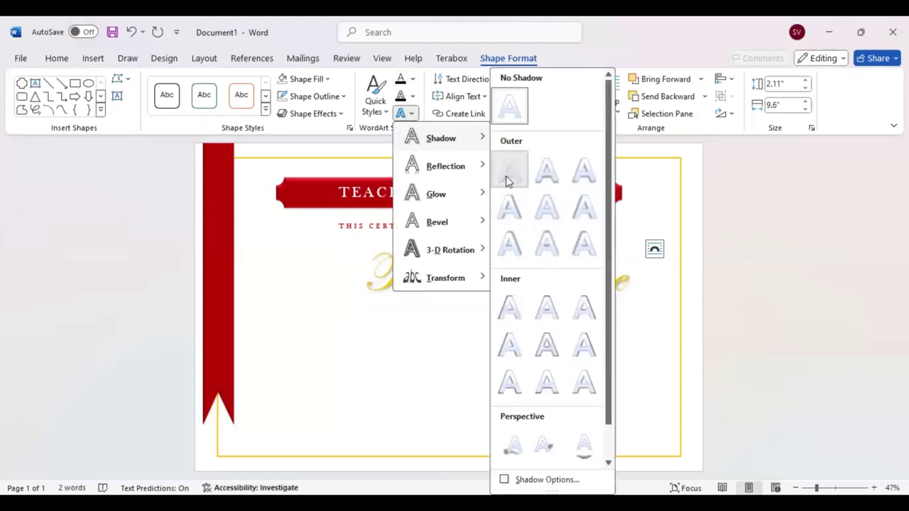
left_click(510, 305)
mouse_move(512, 306)
left_mouse_down()
mouse_move(468, 306)
mouse_move(512, 304)
left_mouse_up()
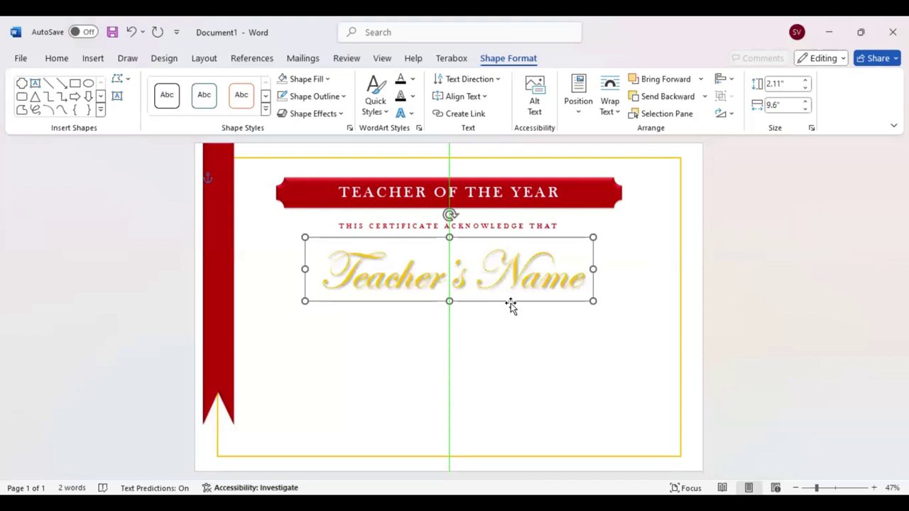
left_click(483, 237)
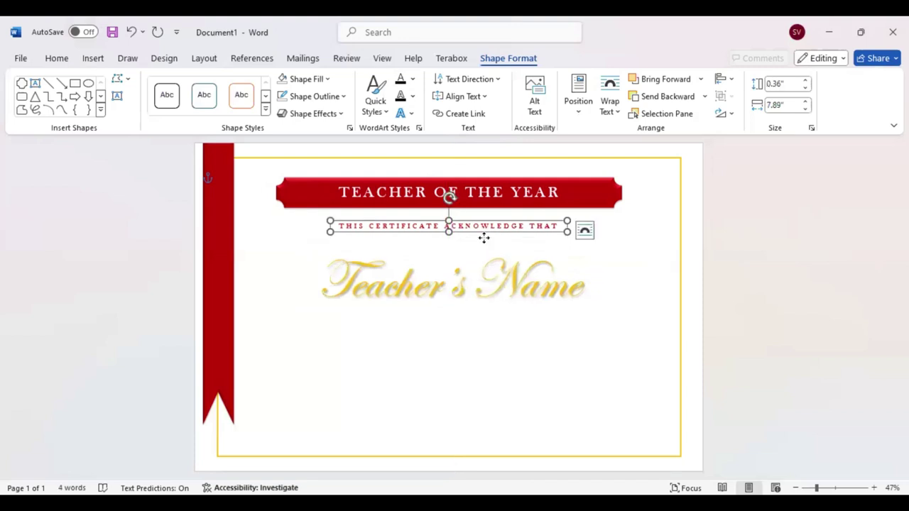
- Add a text box of placeholder lorem ipsum paragraphs below the name, widened to 8.29"
left_click(374, 326)
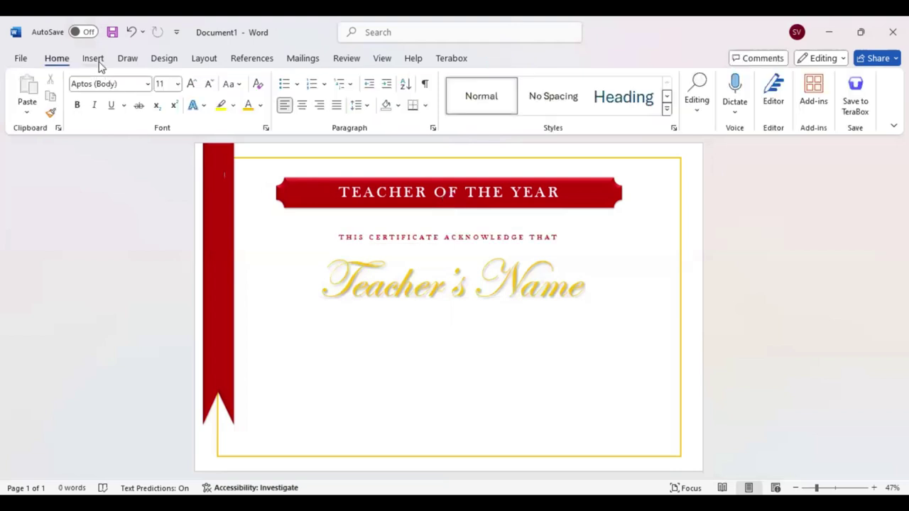
left_click(95, 59)
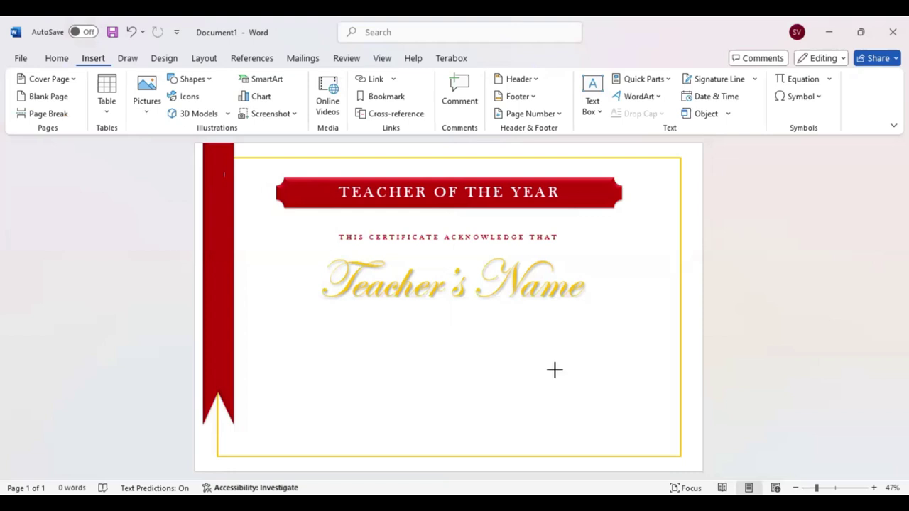
left_click(452, 343)
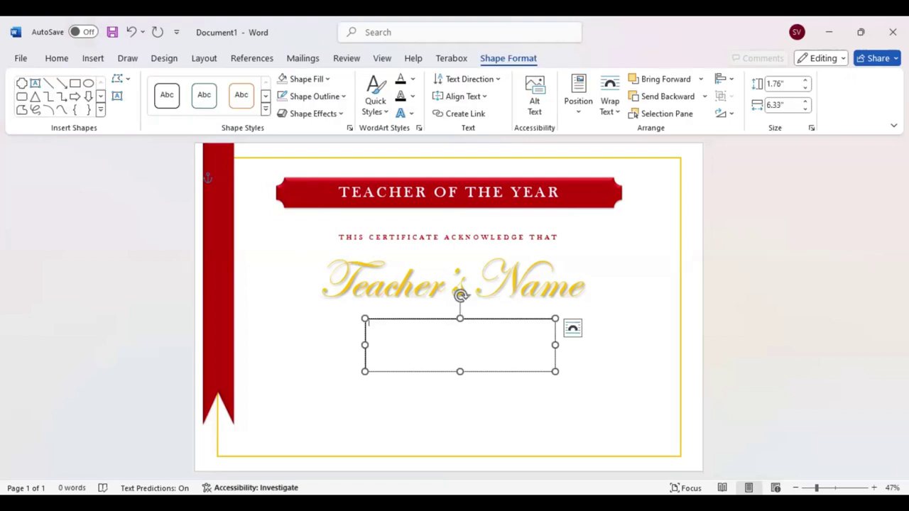
type("For their")
key("Return")
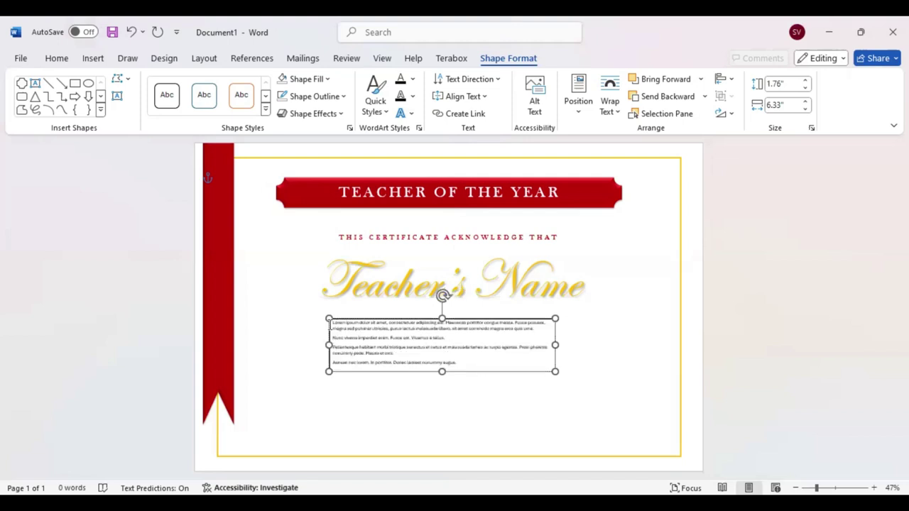
key("ctrl+y")
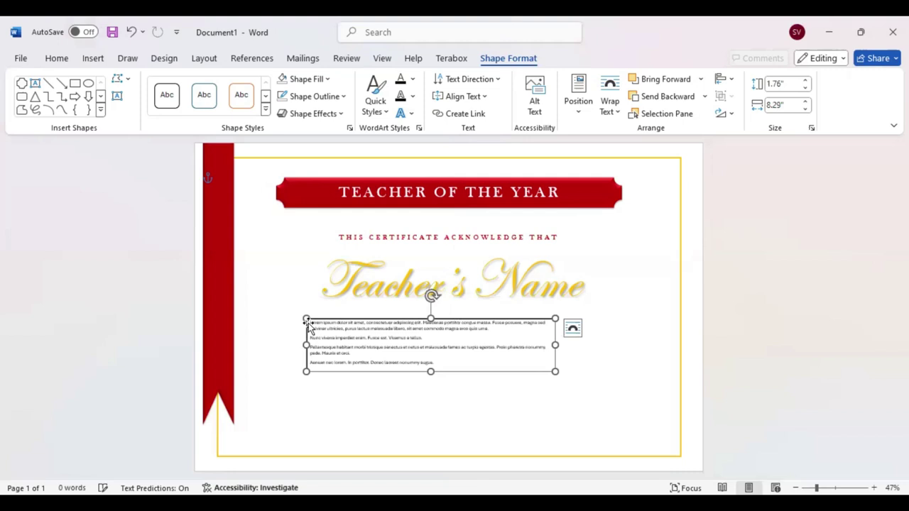
- Centre the lorem ipsum paragraphs in 22 pt Baskerville Old Face and centre the widened box
key("ctrl+a")
left_click(67, 63)
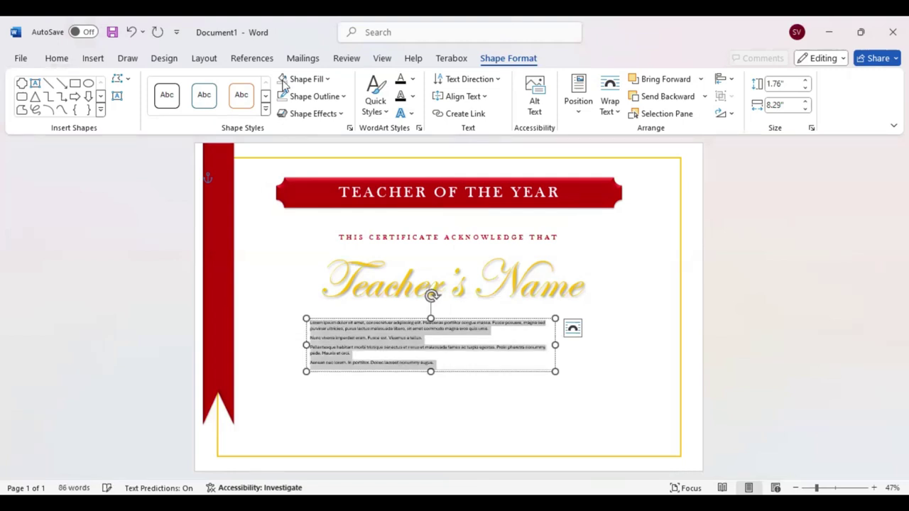
left_click(301, 105)
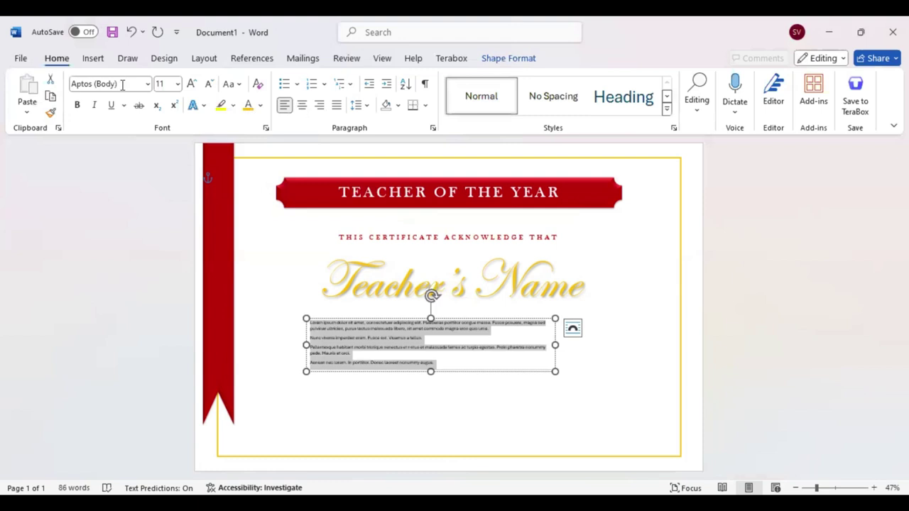
left_click(123, 84)
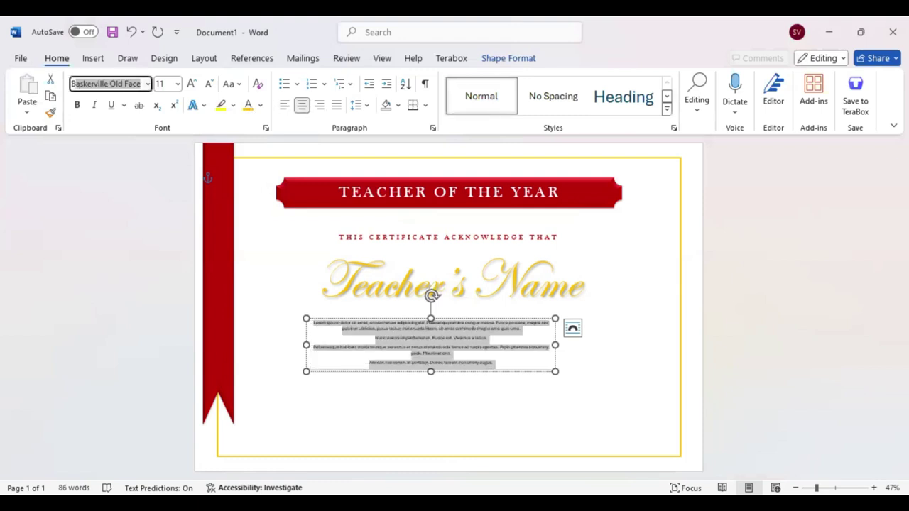
key("Return")
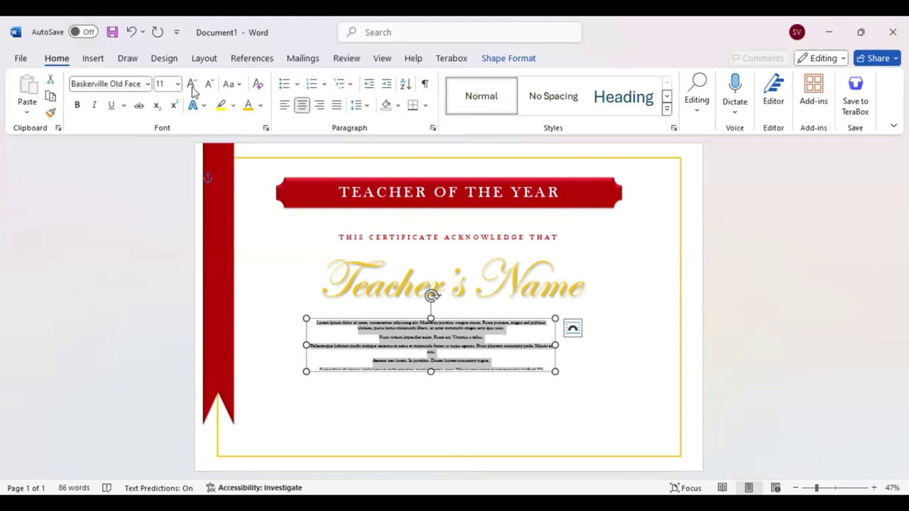
left_click(192, 86)
left_click(192, 85)
left_click(192, 86)
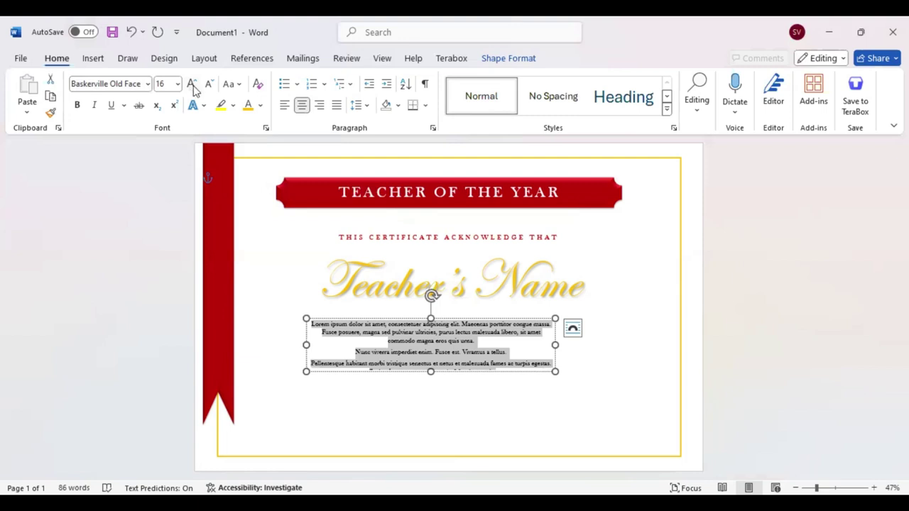
left_click(193, 85)
left_click(193, 85)
left_click(194, 85)
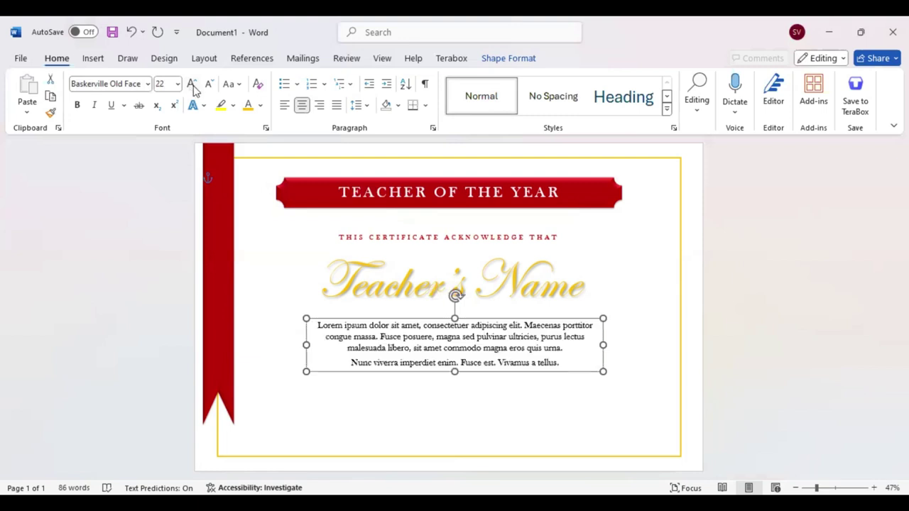
left_click_drag(628, 345, 638, 346)
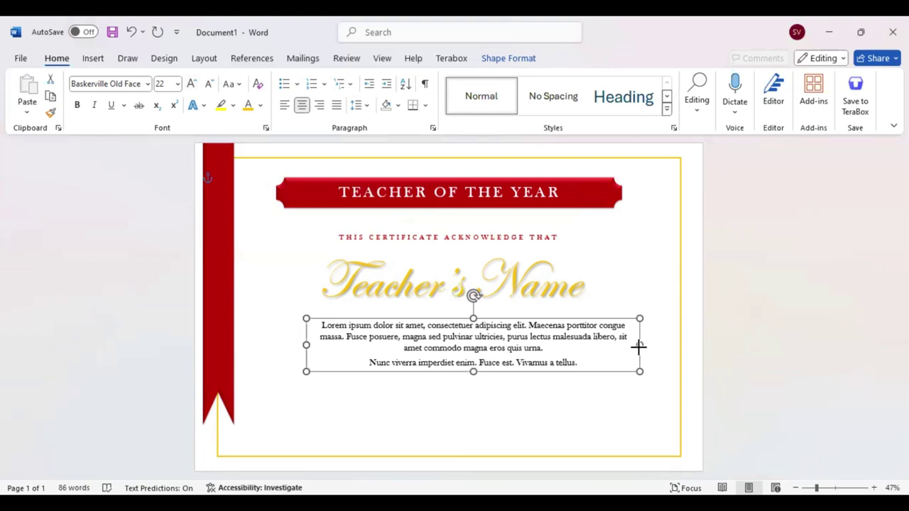
left_click_drag(639, 346, 615, 337)
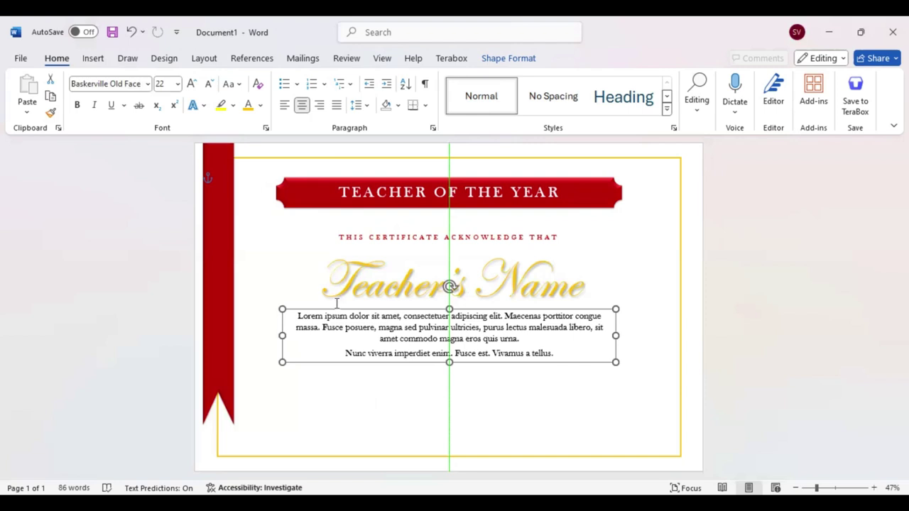
- Draw a short gold signature line at the lower left beneath the body text
left_click(97, 63)
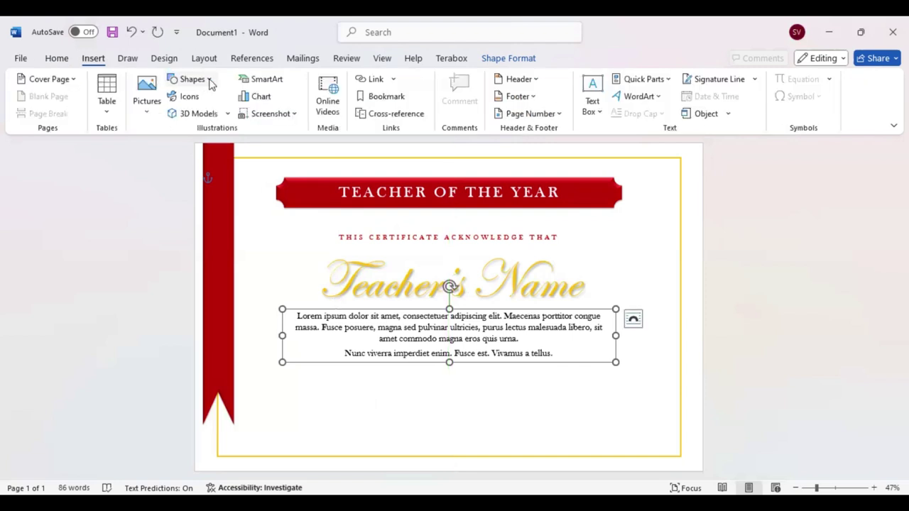
left_click(192, 79)
left_click(179, 146)
left_click_drag(304, 396, 387, 396)
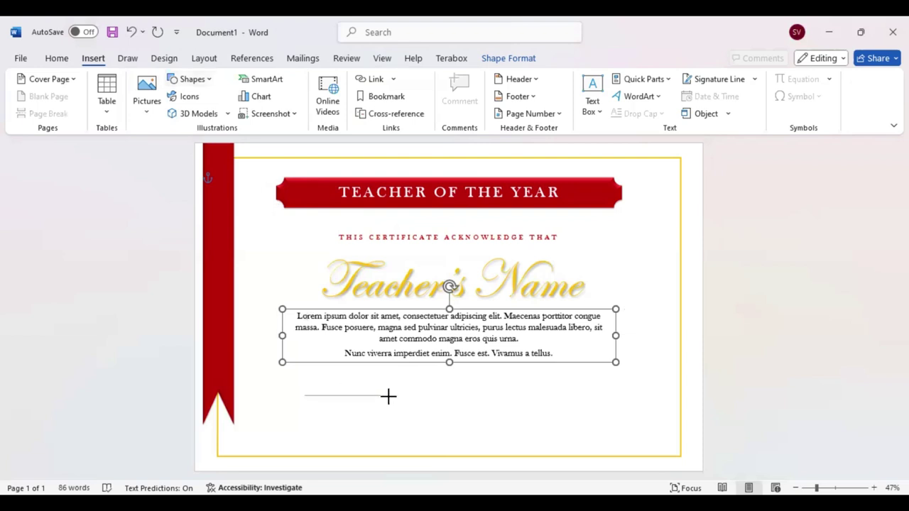
left_click_drag(388, 396, 390, 395)
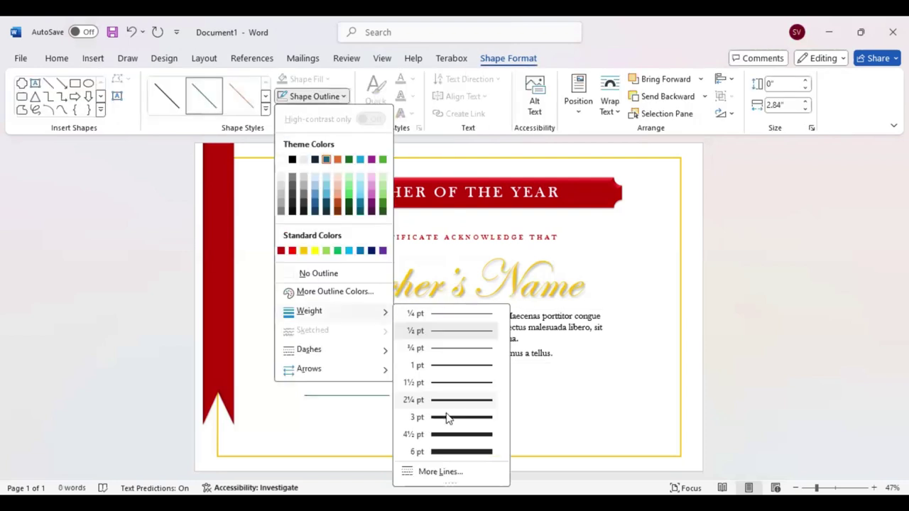
left_click(341, 395)
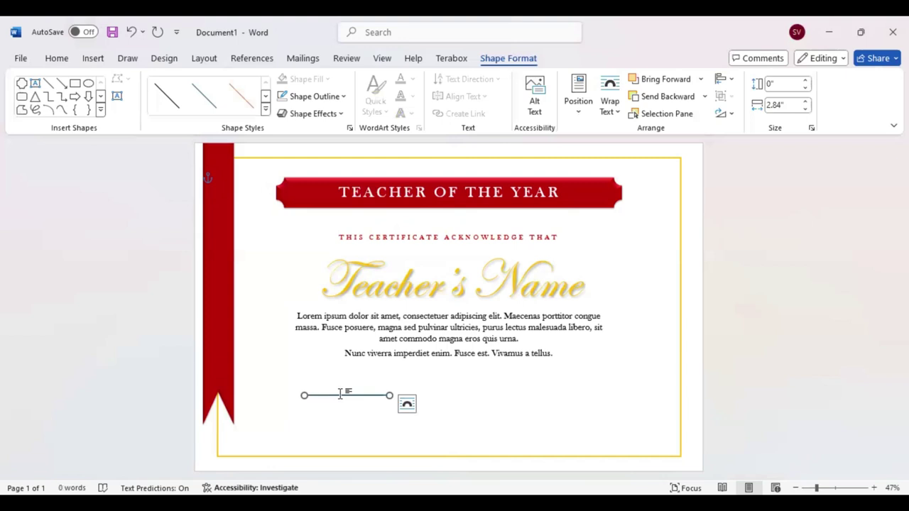
key("Left")
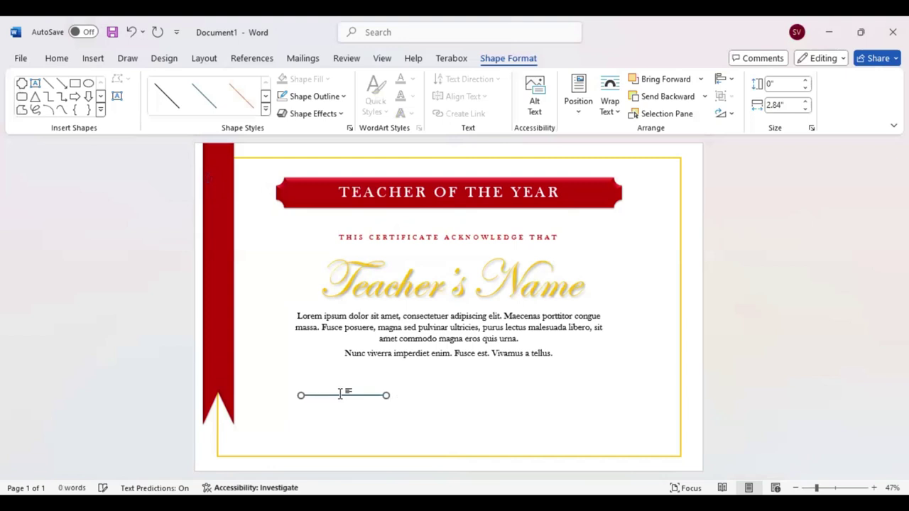
key("Left")
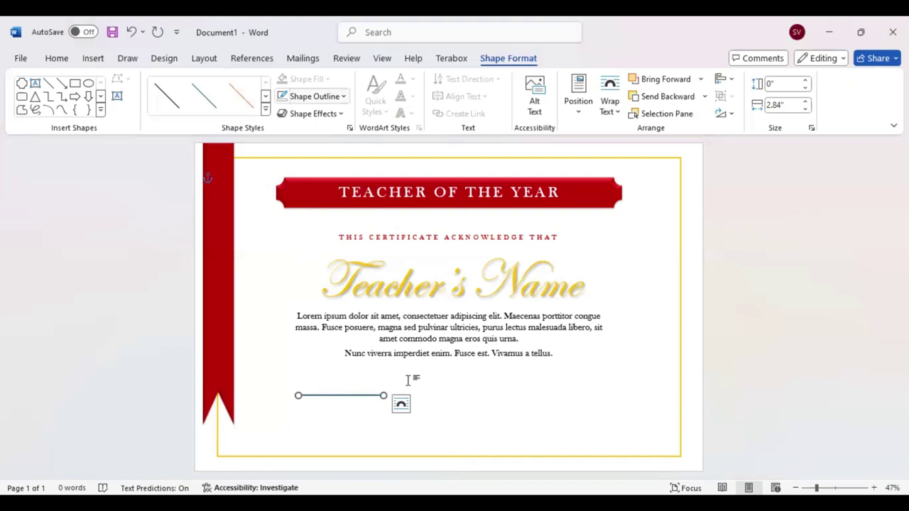
key("Right")
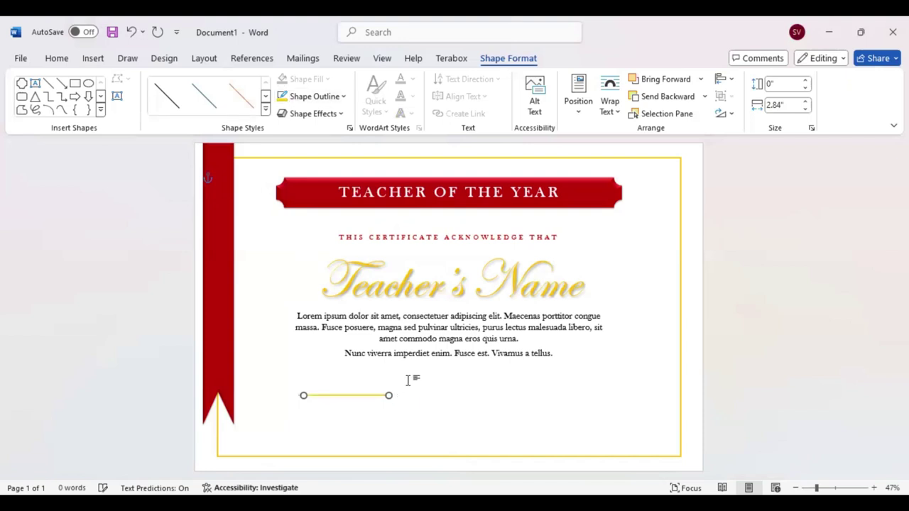
- Duplicate the gold line to the right and centre the pair of 2.84" lines on the page
key("Right")
key("Right")
key("Right")
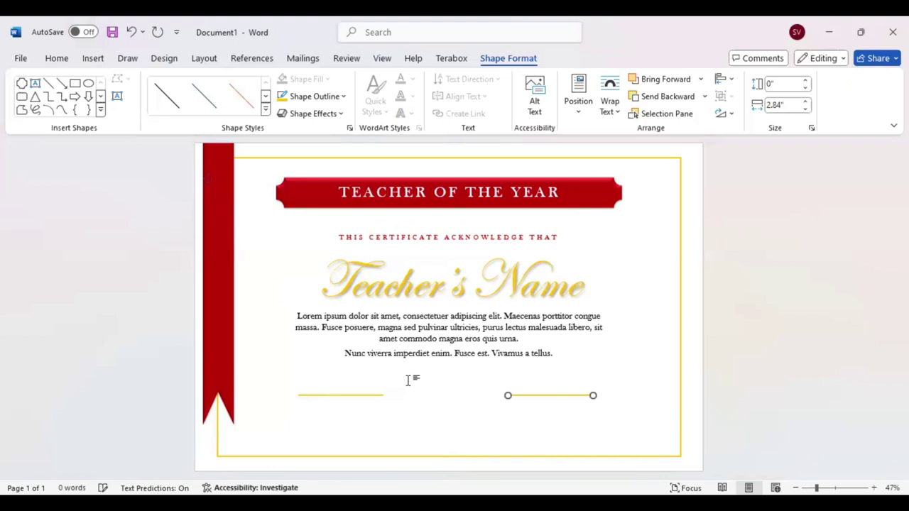
key("Right")
key("Right")
key("Right")
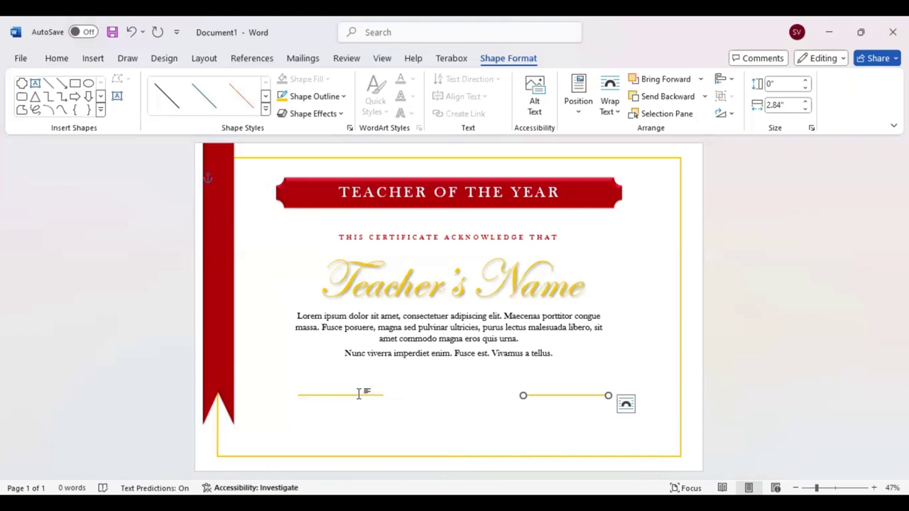
left_click(358, 396, "shift")
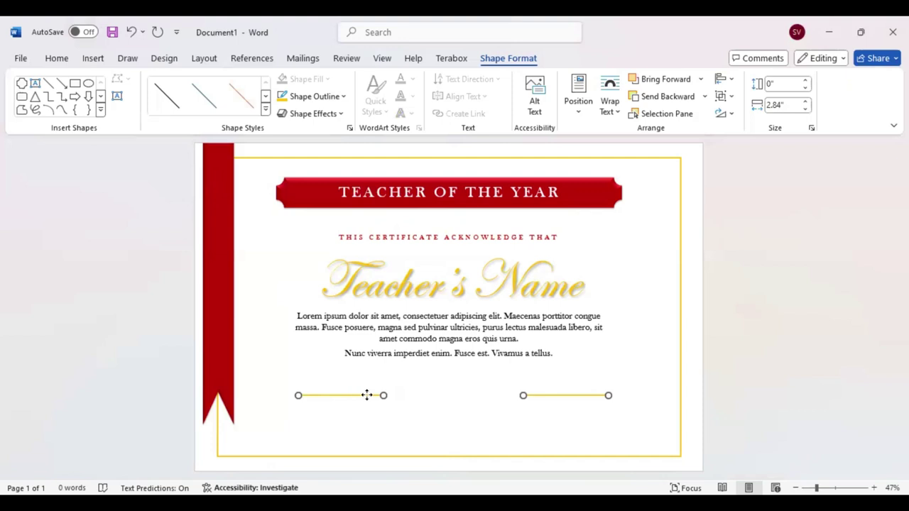
key("Right")
key("Right")
key("Right")
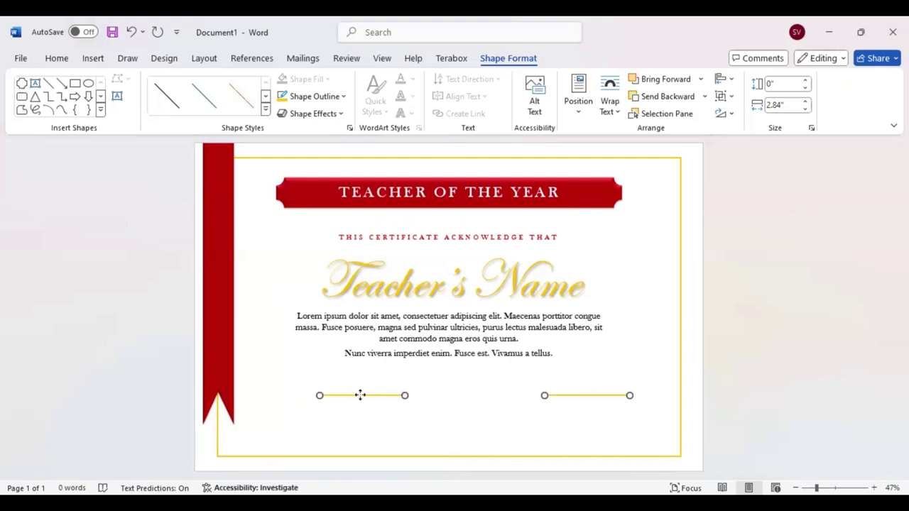
left_click_drag(360, 395, 344, 397)
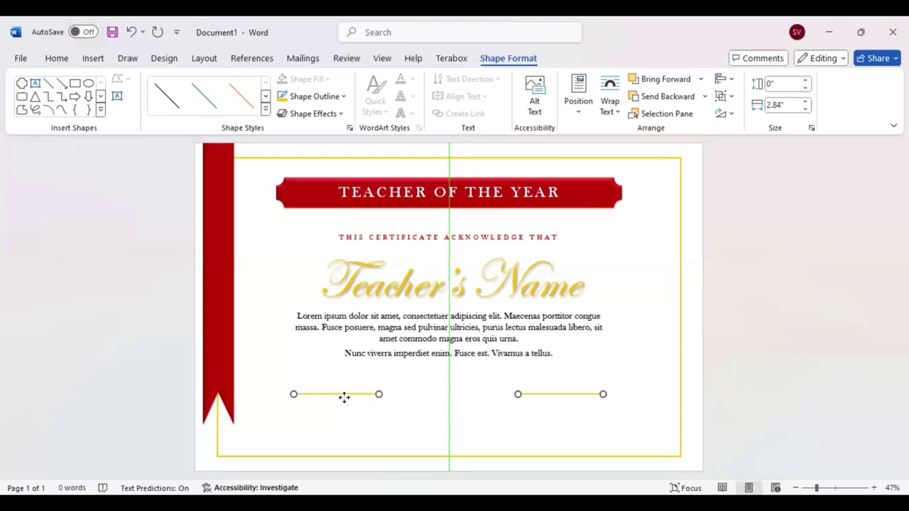
key("Down")
- Add a 'Date' label under the left line in 16 pt Baskerville Old Face
left_click(35, 84)
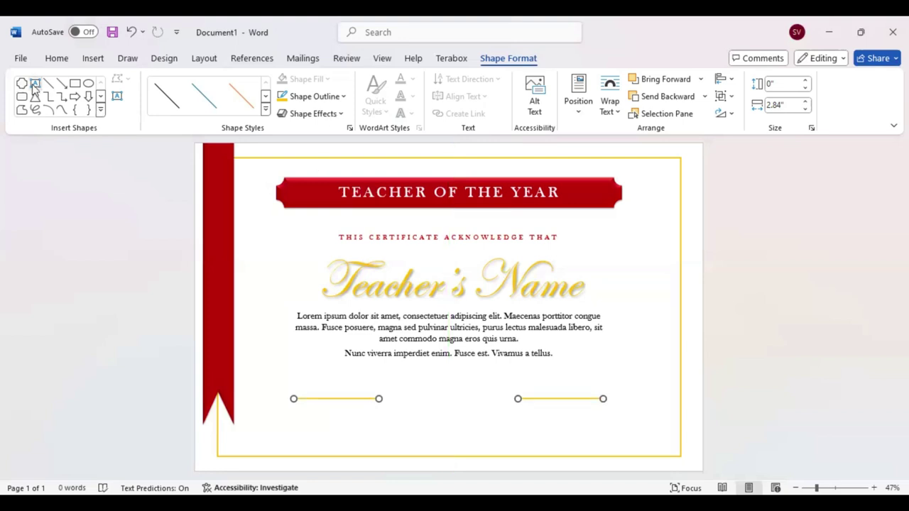
left_click_drag(304, 406, 364, 423)
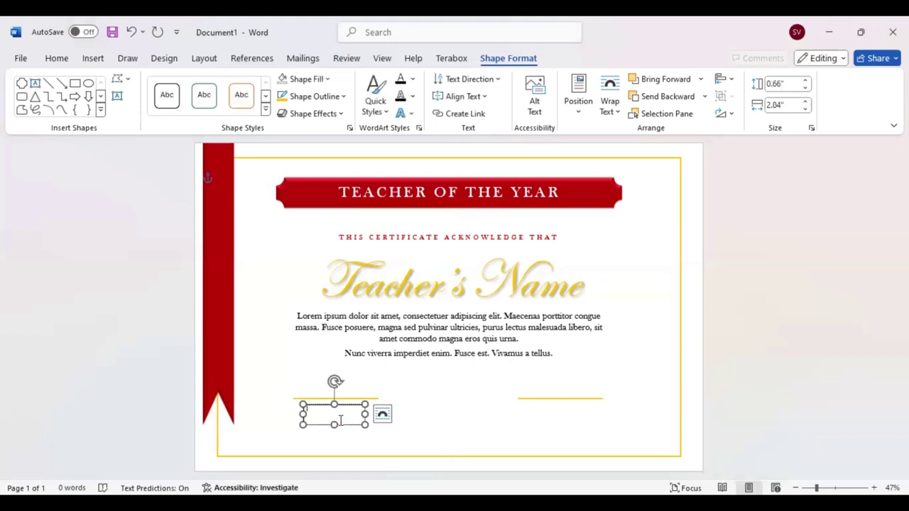
type("Date")
left_click_drag(324, 416, 309, 416)
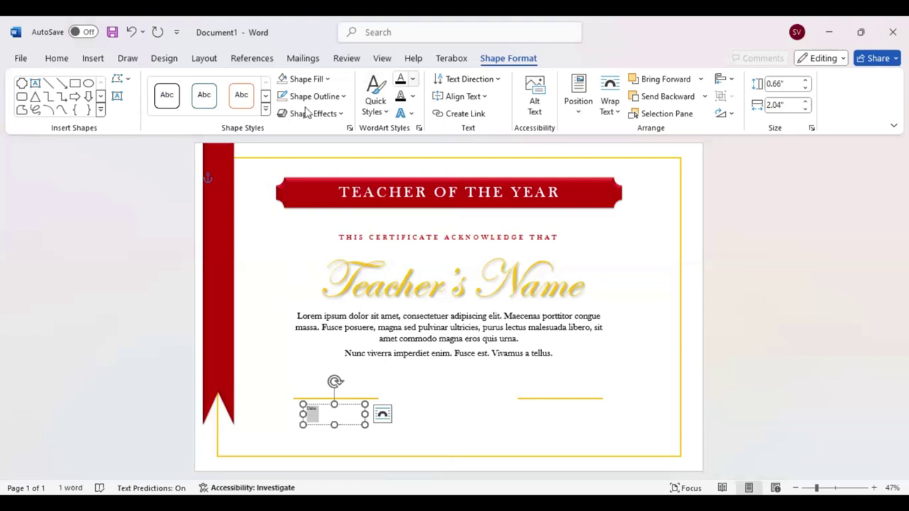
key("alt+h")
left_click(124, 85)
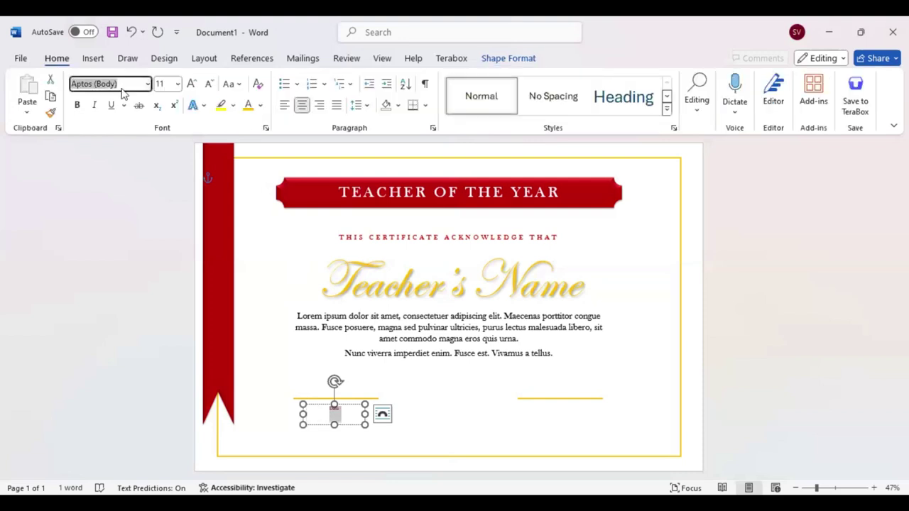
type("Baskerville Old Face")
key("Return")
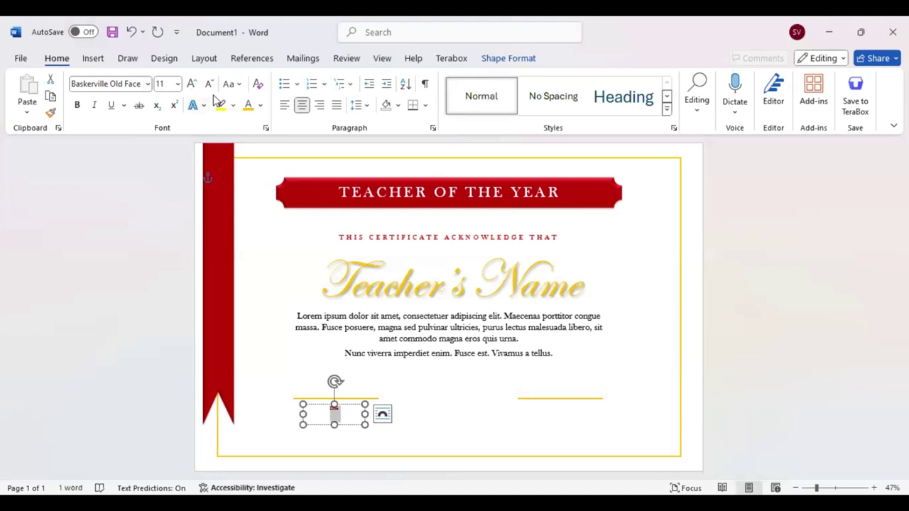
left_click(192, 84)
left_click(192, 84)
left_click(192, 84)
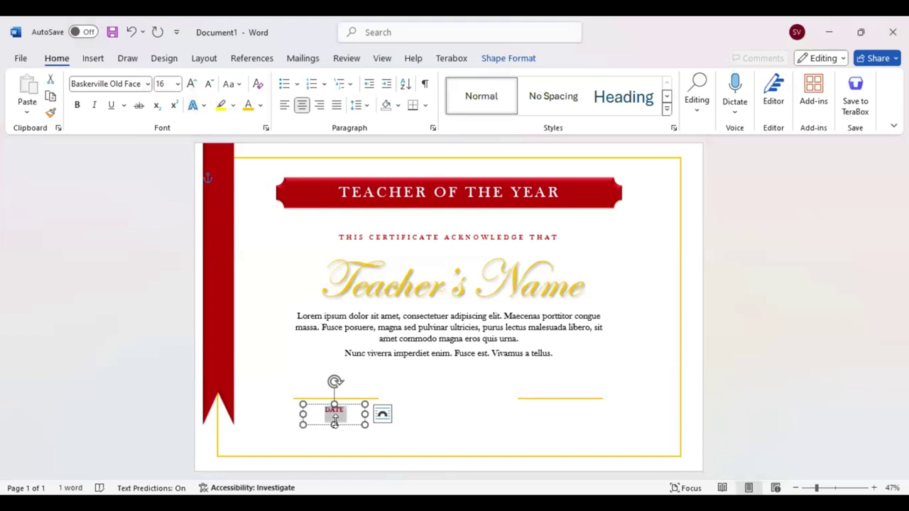
mouse_move(335, 424)
left_mouse_down()
mouse_move(338, 410)
mouse_move(575, 414)
left_mouse_up()
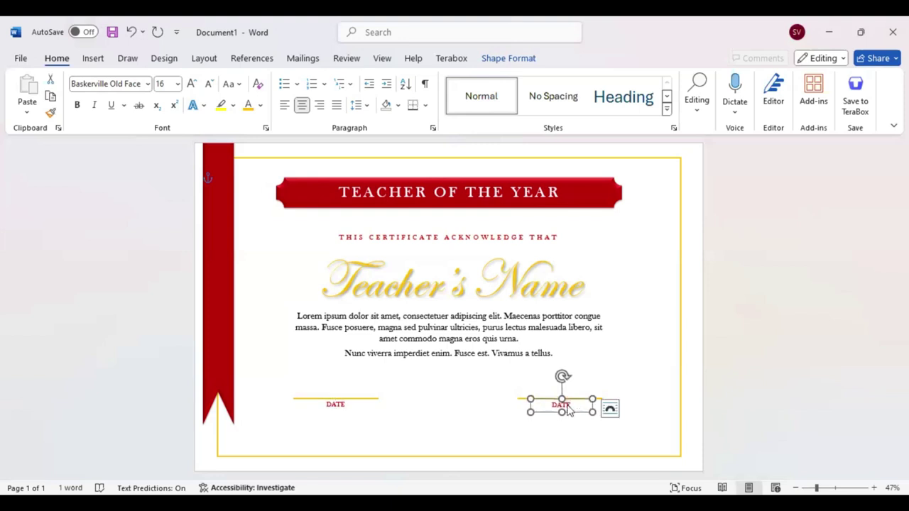
- Change the copied label under the right line to SIGNATURE in capitals
double_click(568, 410)
key("BackSpace")
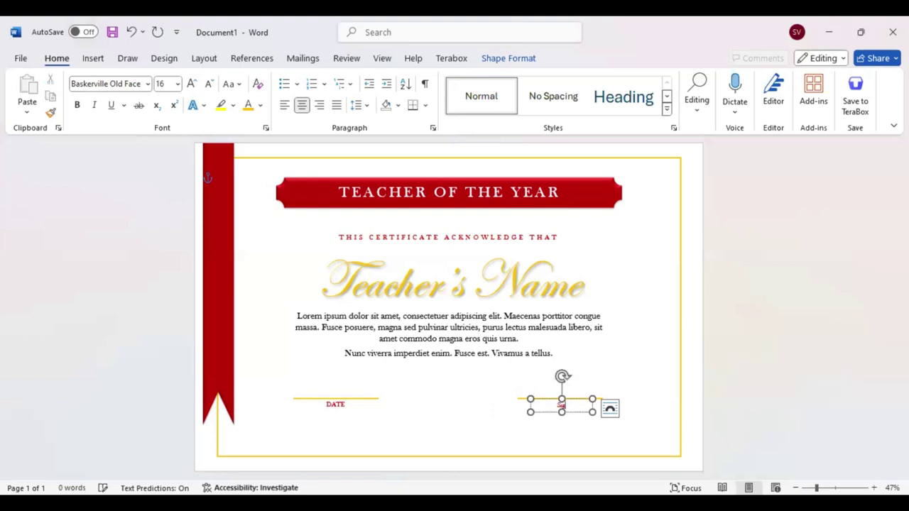
type("Signature")
key("ctrl+a")
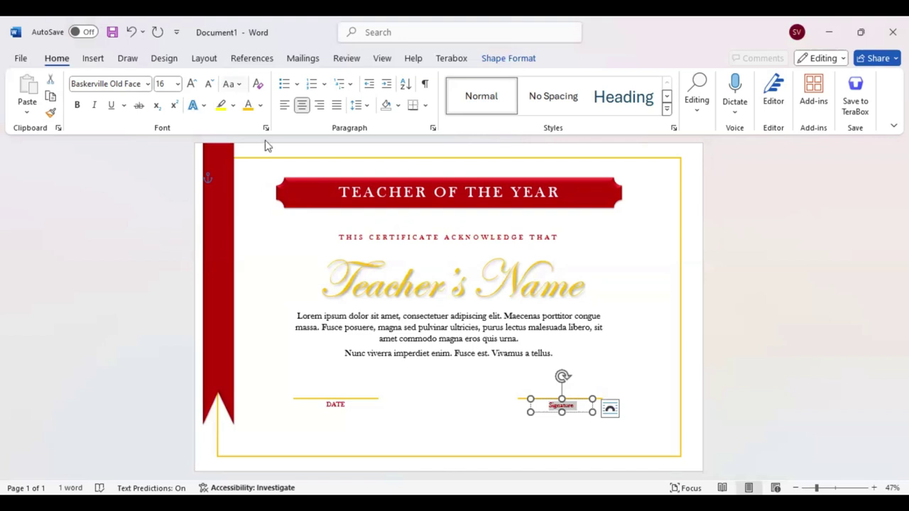
key("shift+F3")
left_click(481, 410)
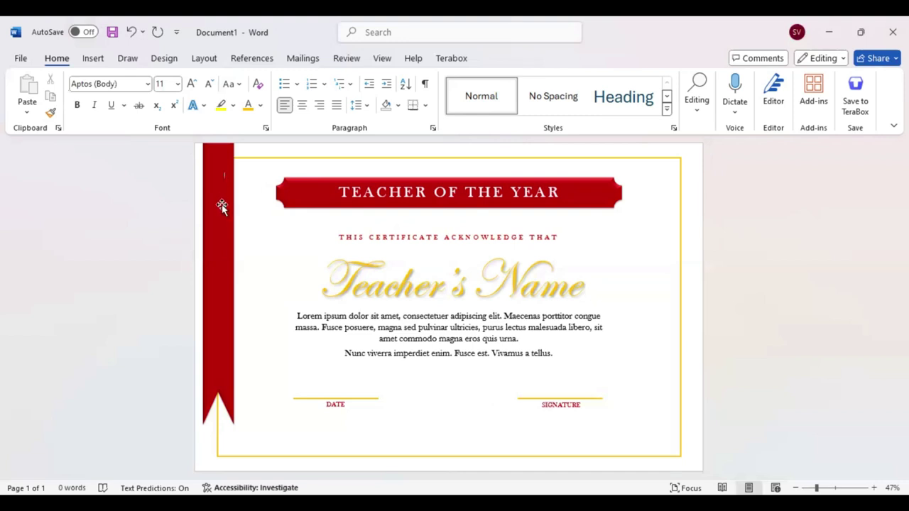
- Nudge the red ribbon right and pull the gold border's left edge in beneath it
left_click(223, 210)
left_click_drag(239, 211, 249, 212)
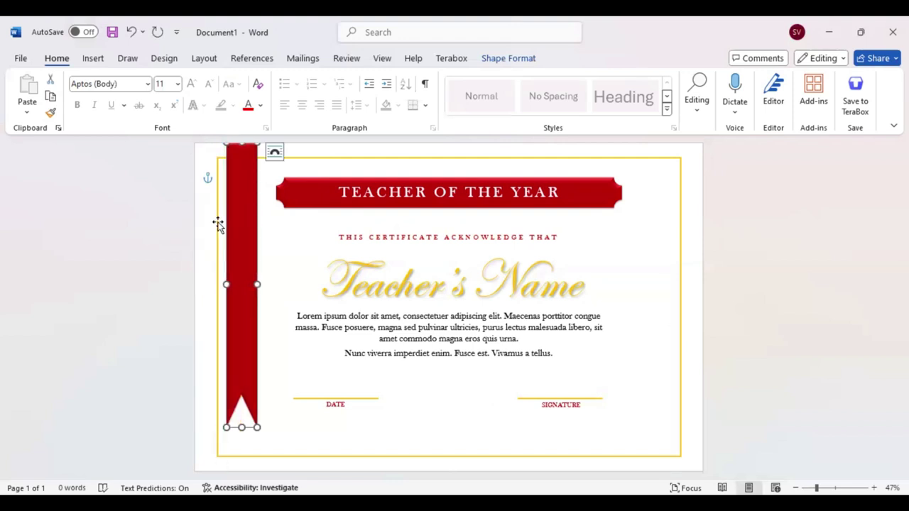
left_click(218, 224)
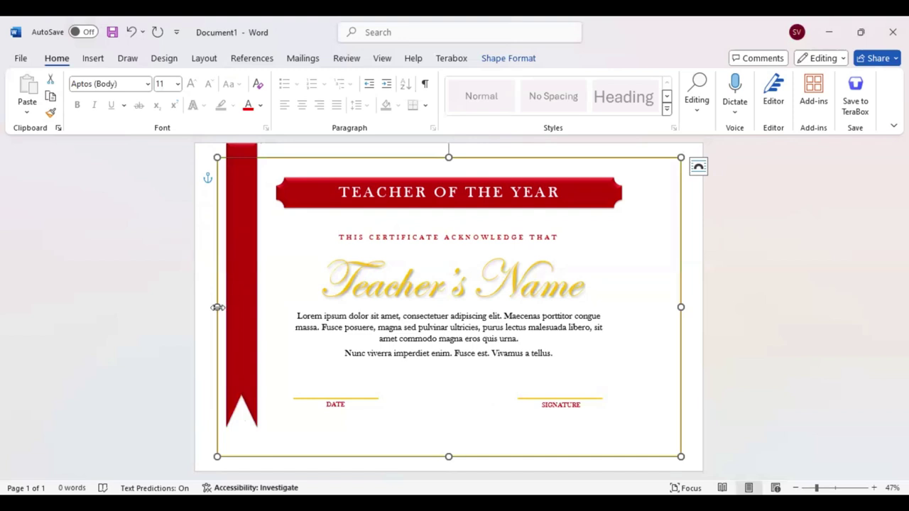
left_click_drag(218, 307, 239, 307)
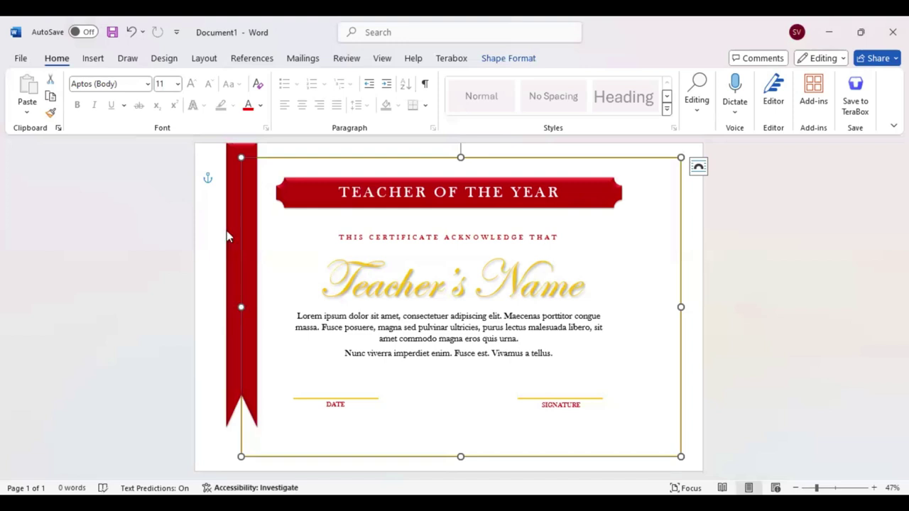
left_click(96, 60)
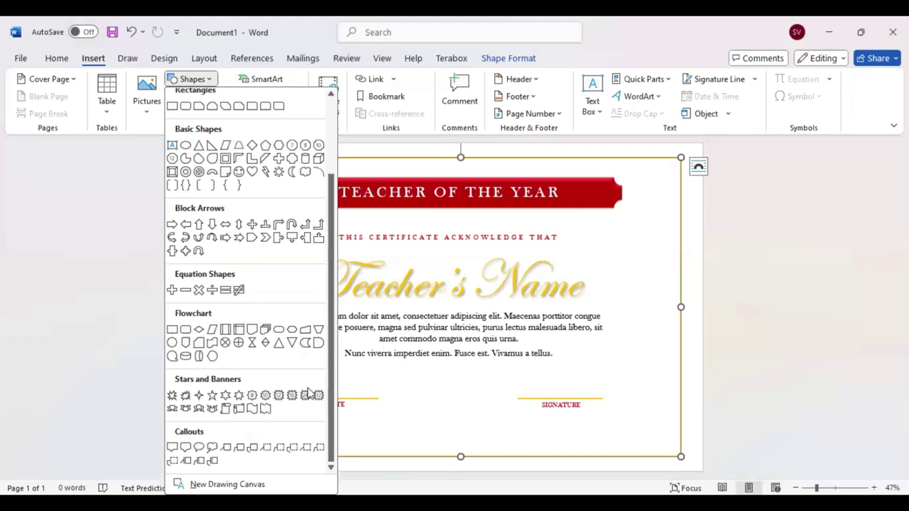
- Draw a 1.89" starburst seal on the red ribbon level with Teacher's Name
left_click(310, 395)
left_click_drag(231, 283, 283, 328)
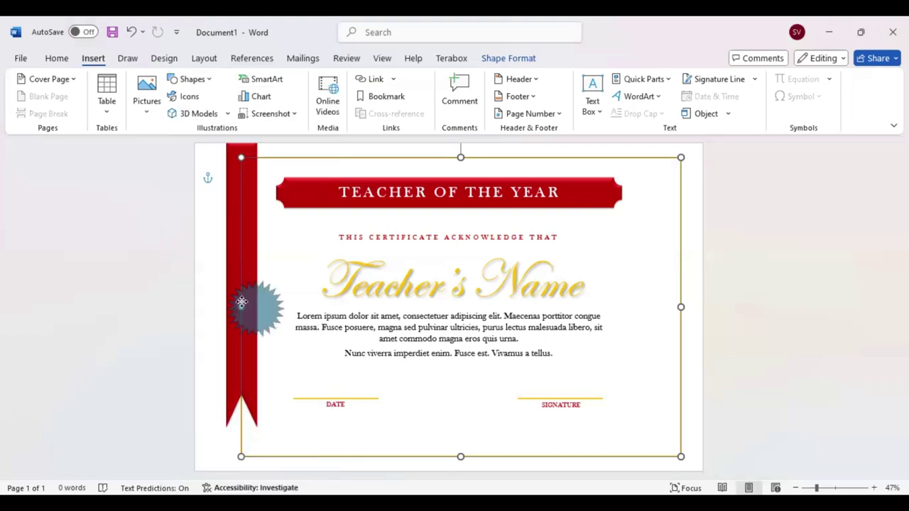
mouse_move(242, 307)
left_mouse_down()
mouse_move(240, 284)
mouse_move(244, 311)
left_mouse_up()
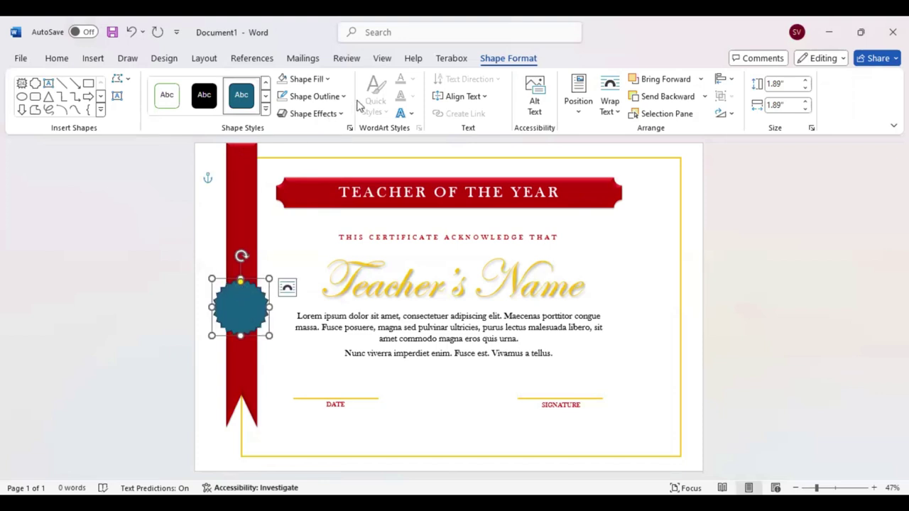